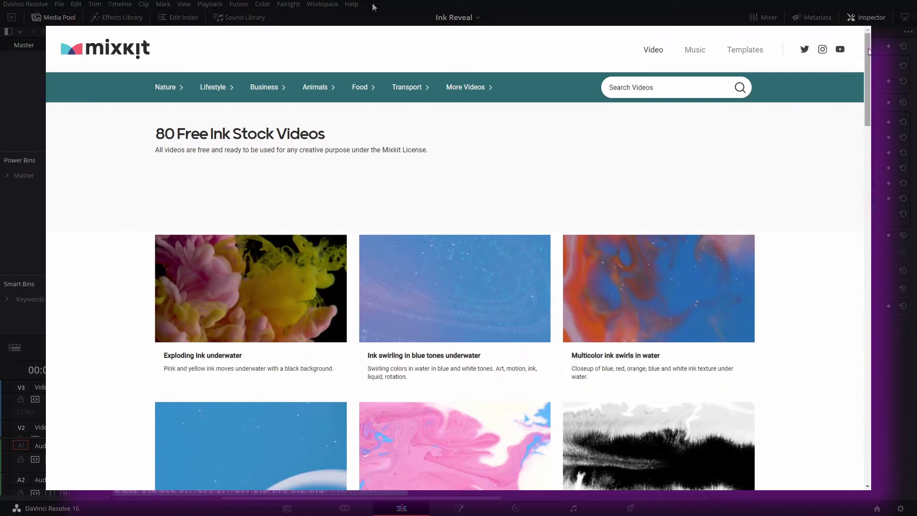
Step: Close the Mixkit ink videos page to get back to the Ink Reveal edit
mouse_move(868, 51)
left_mouse_down()
mouse_move(853, 123)
mouse_move(864, 302)
mouse_move(835, 186)
mouse_move(856, 33)
left_mouse_up()
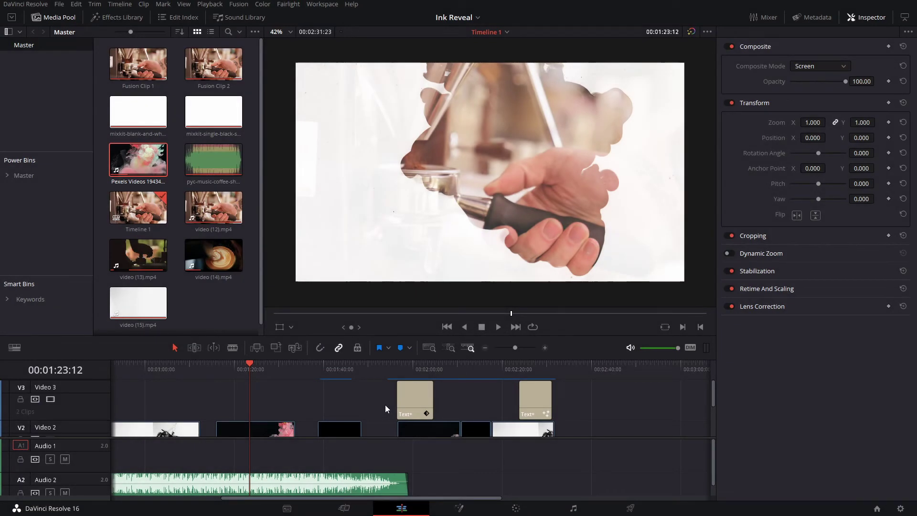
Step: Park the playhead on Fusion Clip 2 on Video 1 and select the clip
scroll(371, 409, "down", 1)
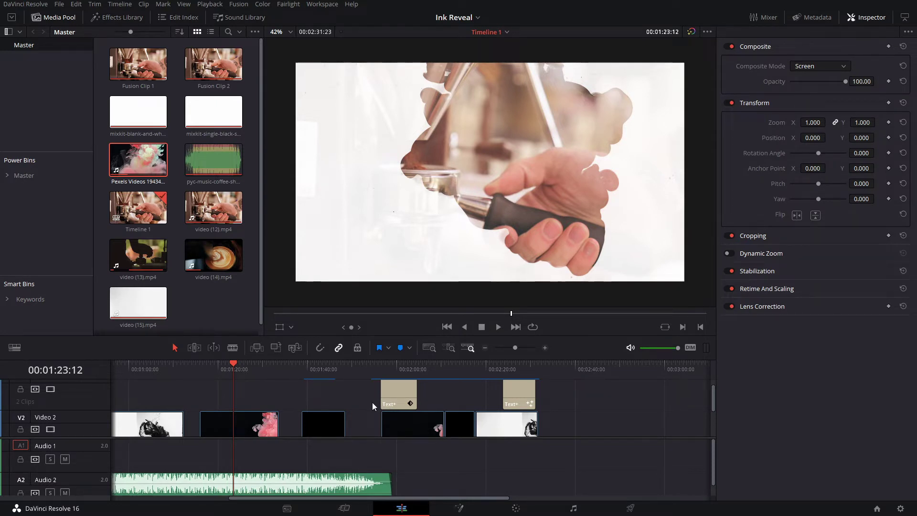
scroll(384, 410, "left", 1)
scroll(384, 410, "down", 3)
scroll(430, 411, "left", 5)
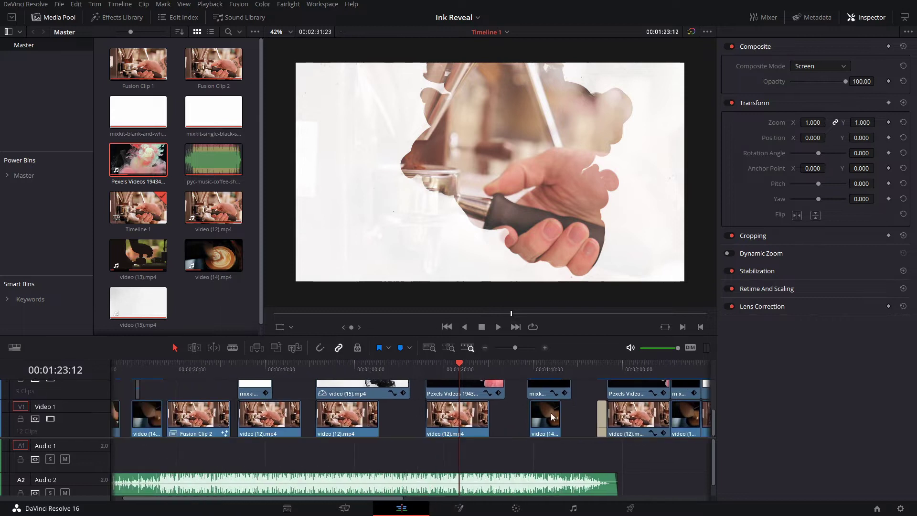
scroll(447, 414, "up", 2)
scroll(430, 410, "down", 2)
scroll(326, 375, "left", 3)
left_click(220, 371)
left_click(221, 415)
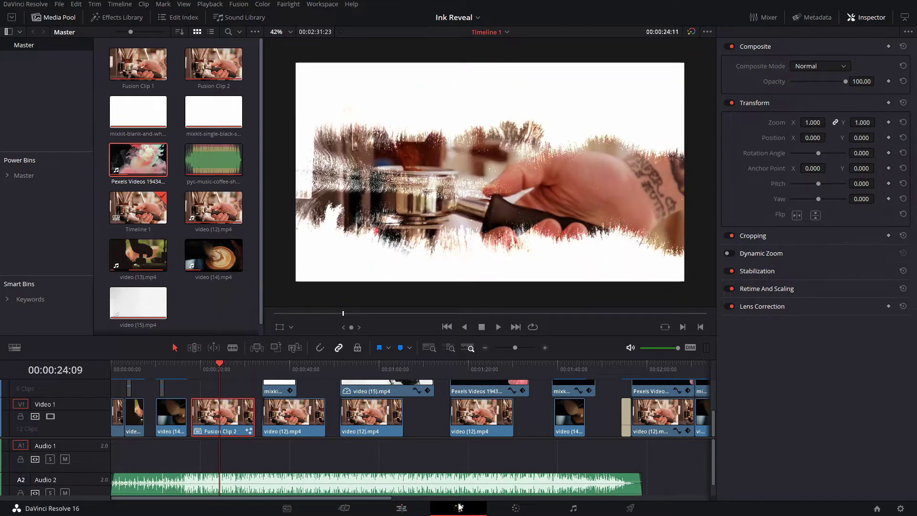
Step: Open Fusion Clip 2 in Fusion and drag the MediaIn1 node further left
left_click(459, 508)
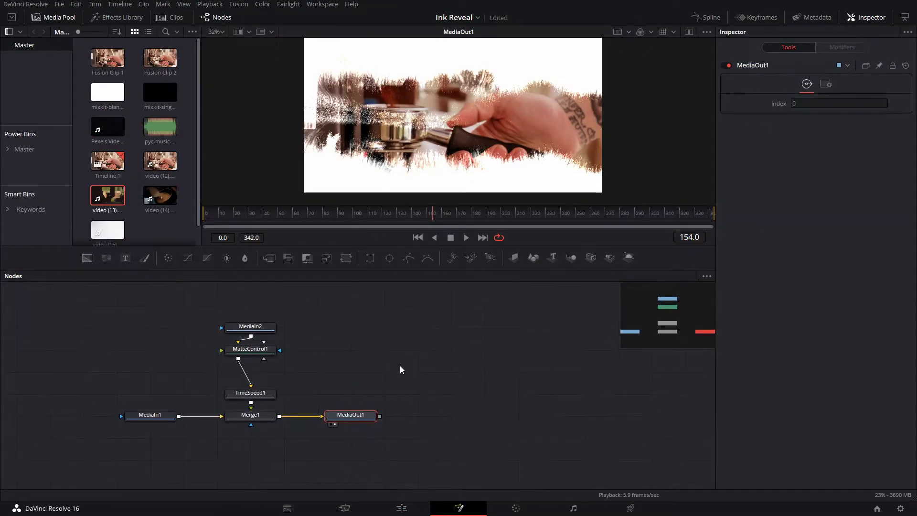
scroll(454, 161, "up", 3)
scroll(454, 161, "down", 4)
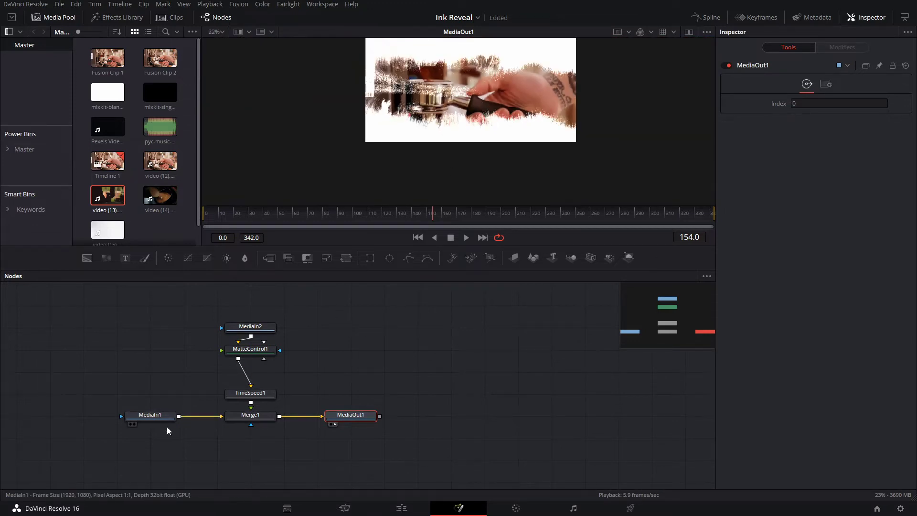
left_click(150, 415)
left_click_drag(150, 414, 117, 415)
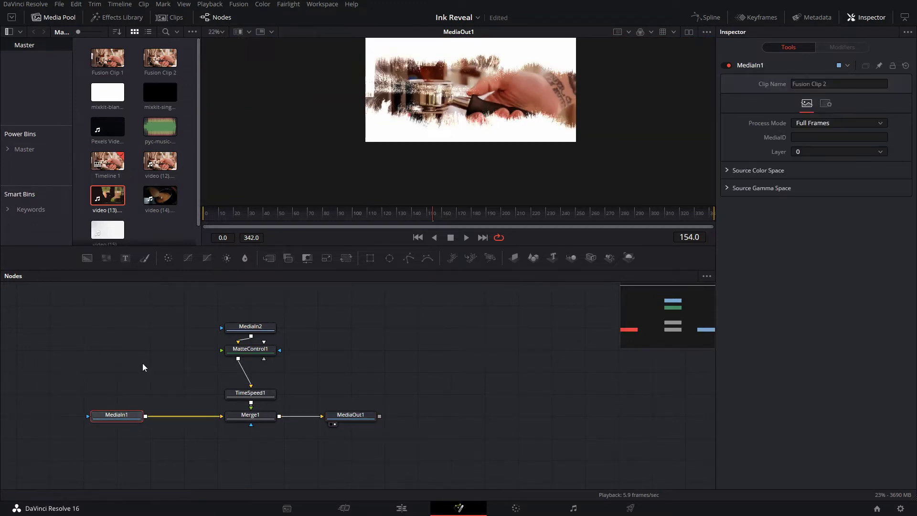
Step: Check Fusion Clip 2's right-click options on the Edit page, then return to Fusion
left_click(407, 508)
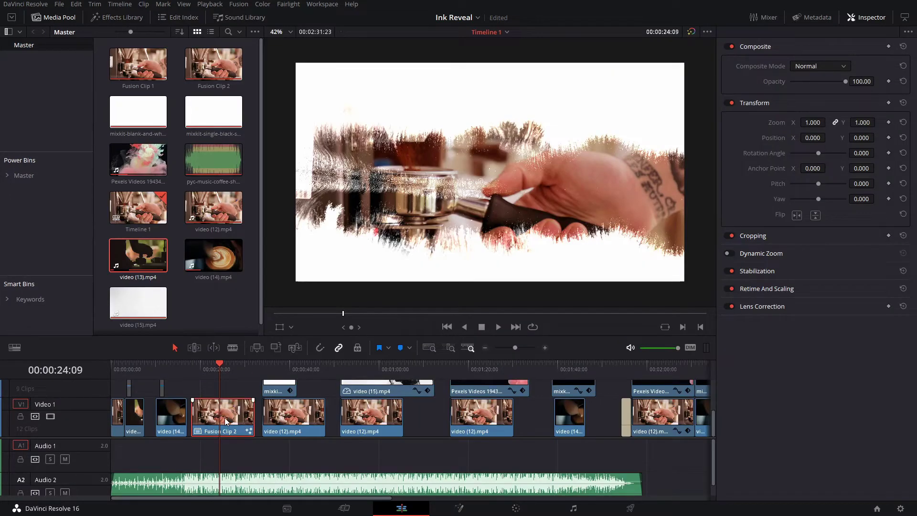
right_click(225, 417)
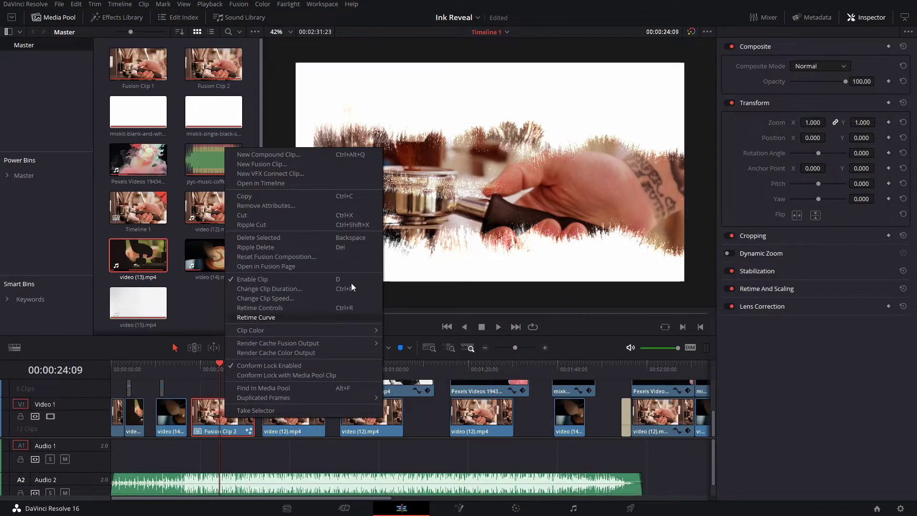
left_click(217, 415)
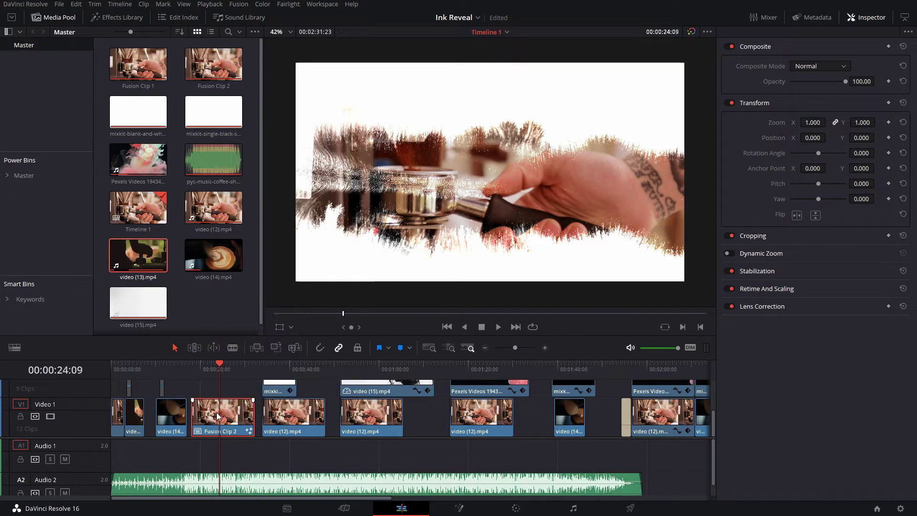
left_click(459, 508)
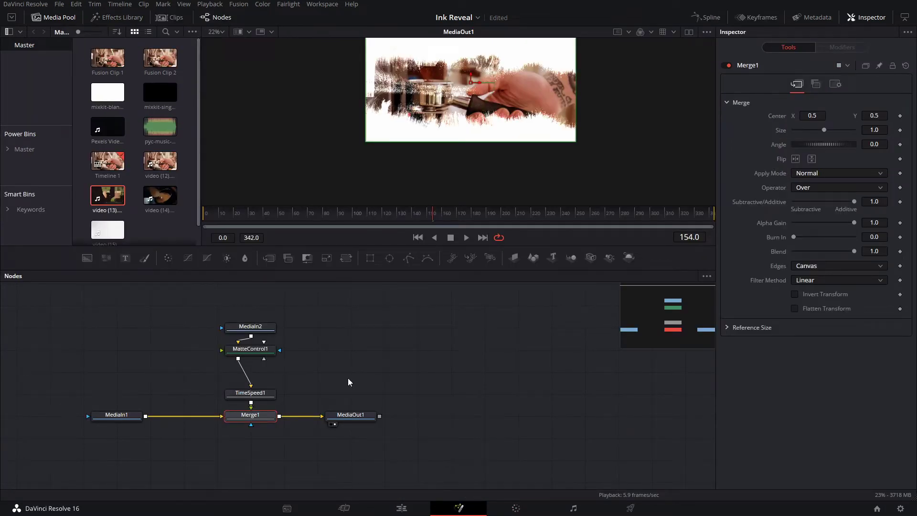
left_click(250, 326)
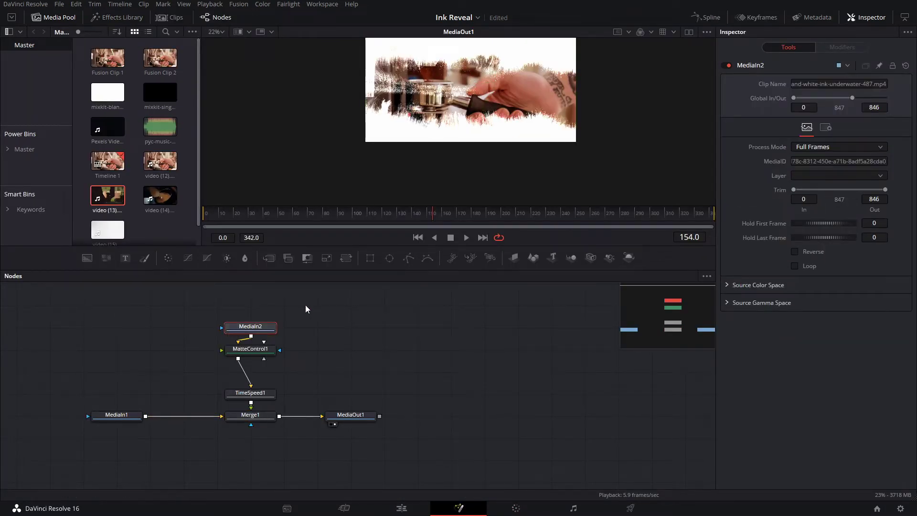
mouse_move(258, 326)
left_mouse_down()
mouse_move(257, 306)
mouse_move(262, 327)
left_mouse_up()
key("1")
left_click_drag(363, 269, 363, 275)
left_click(367, 223)
left_click(259, 356)
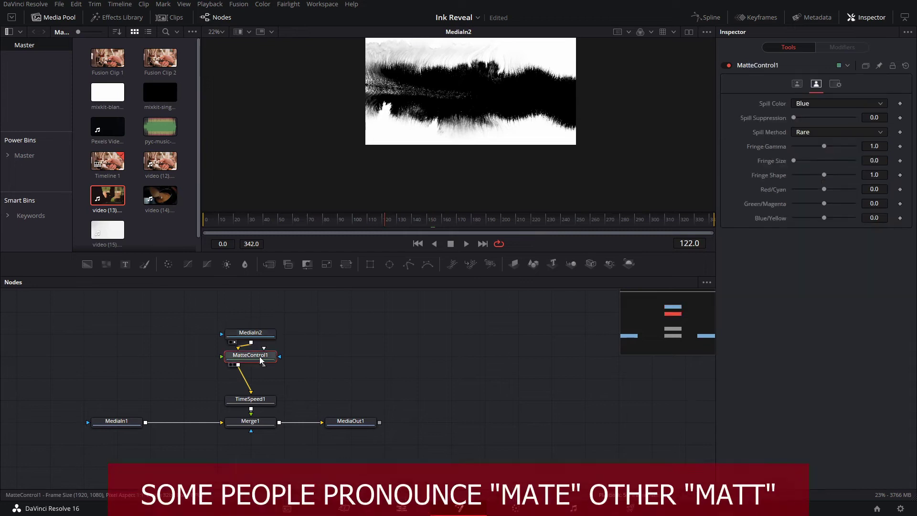
left_click(353, 421)
key("1")
left_click(260, 360)
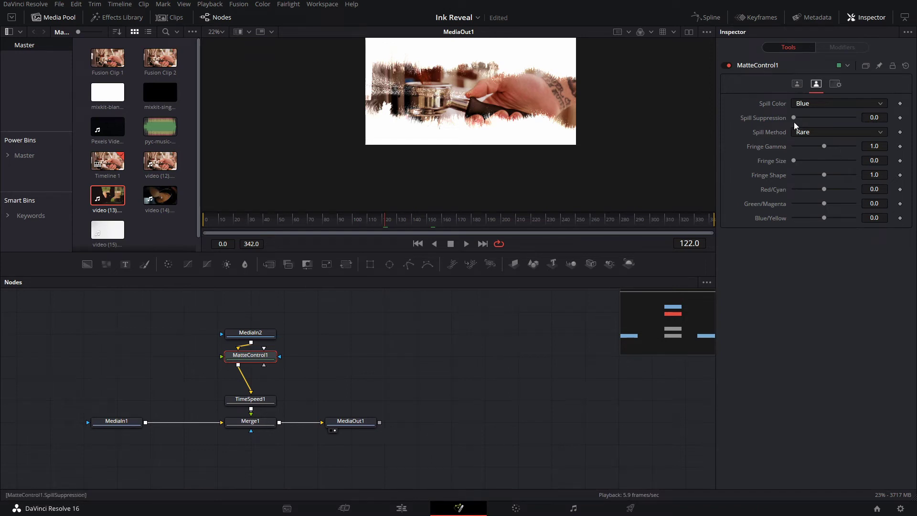
mouse_move(258, 362)
left_mouse_down()
mouse_move(324, 362)
mouse_move(291, 362)
mouse_move(258, 384)
mouse_move(257, 353)
left_mouse_up()
left_click(796, 85)
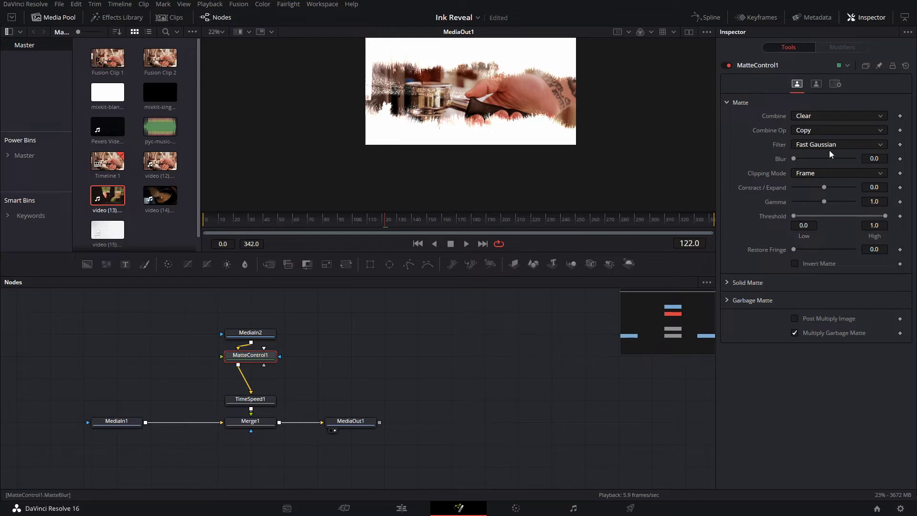
left_click(821, 116)
left_click(820, 126)
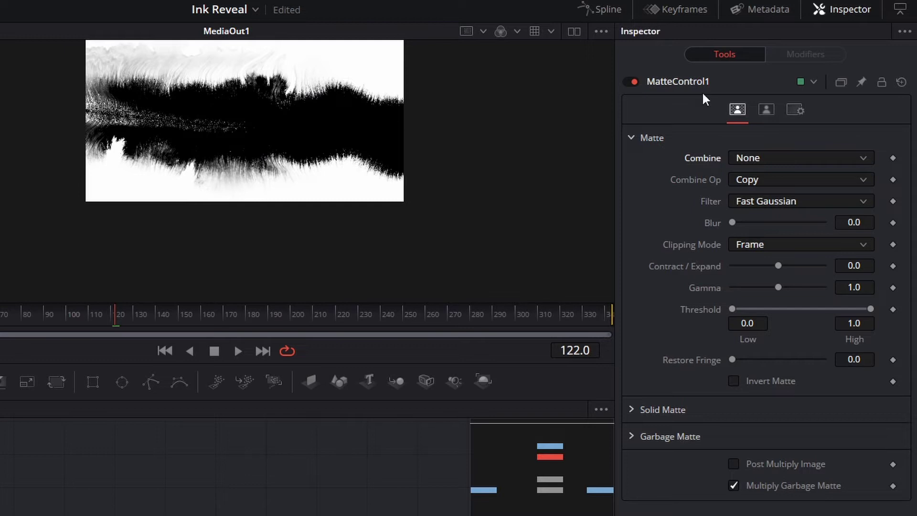
left_click(775, 157)
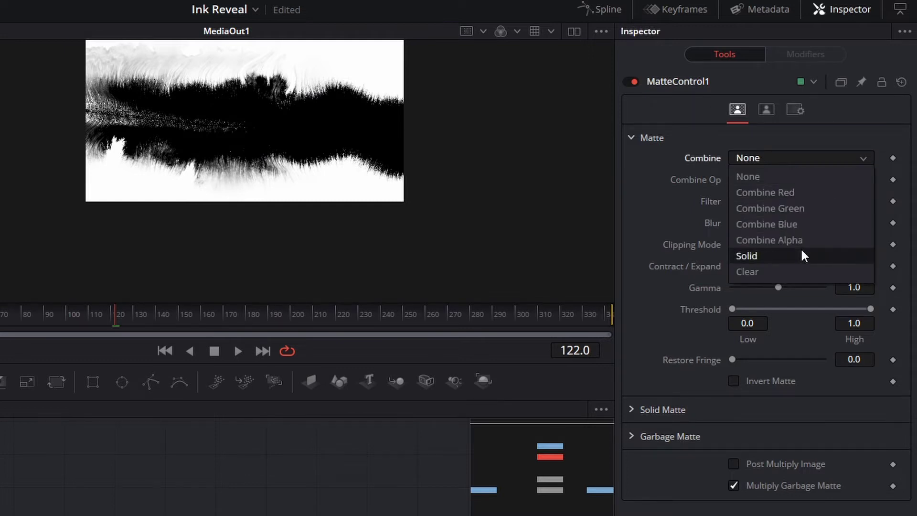
left_click(793, 241)
left_click(771, 158)
left_click(767, 258)
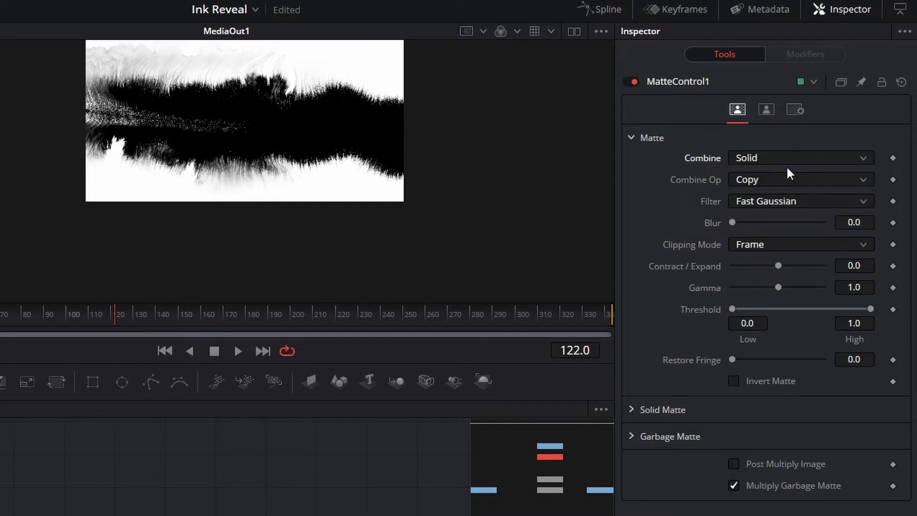
left_click(789, 157)
left_click(750, 271)
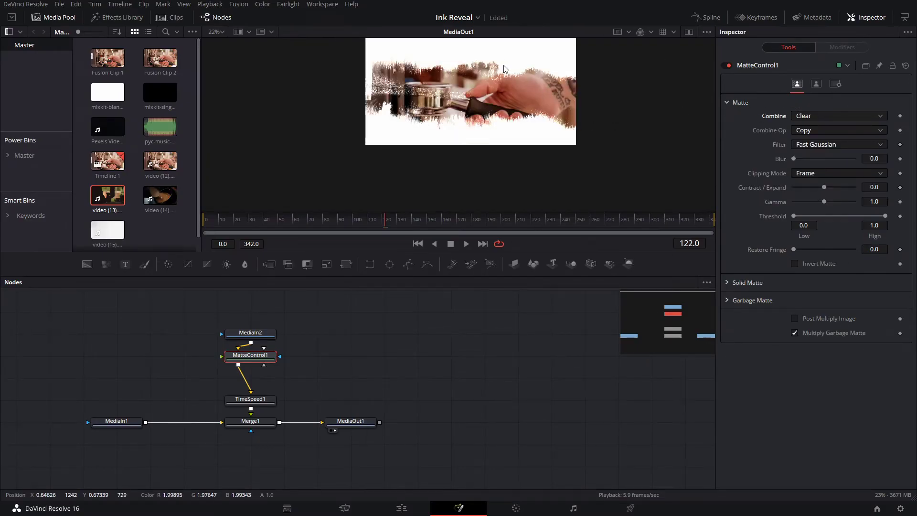
Step: Re-centre the composite and inspect the TimeSpeed1 and MediaIn2 node settings
key("ctrl+f")
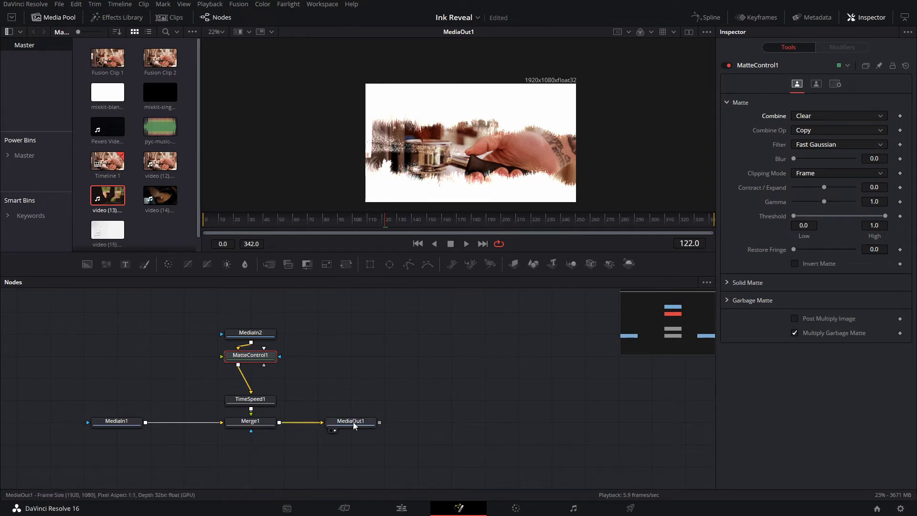
left_click(267, 399)
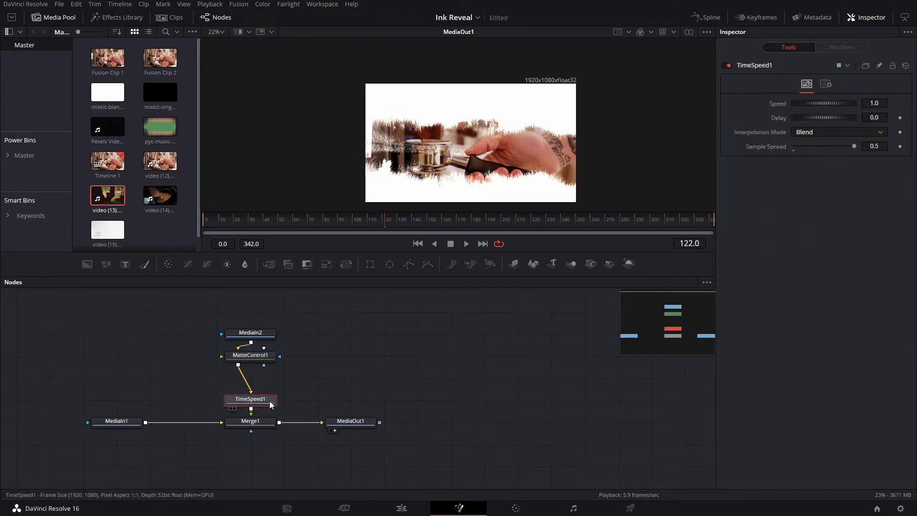
left_click(266, 334)
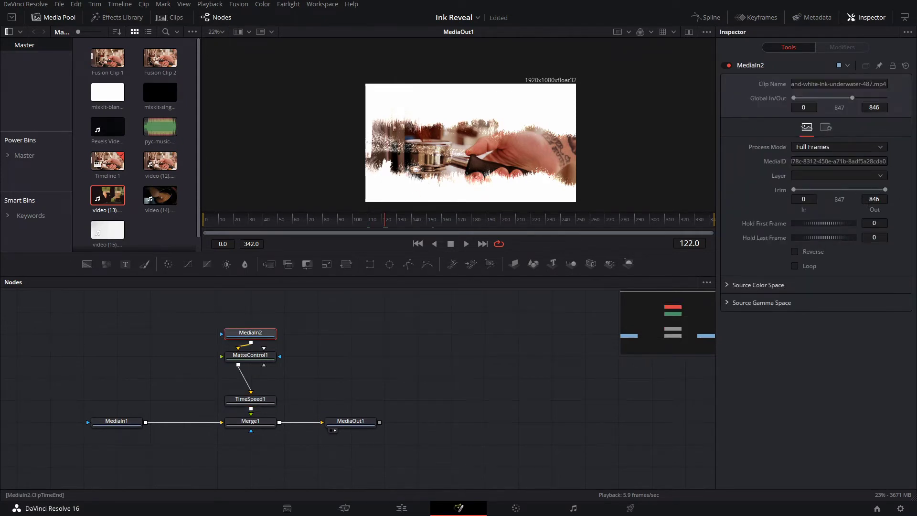
left_click(258, 399)
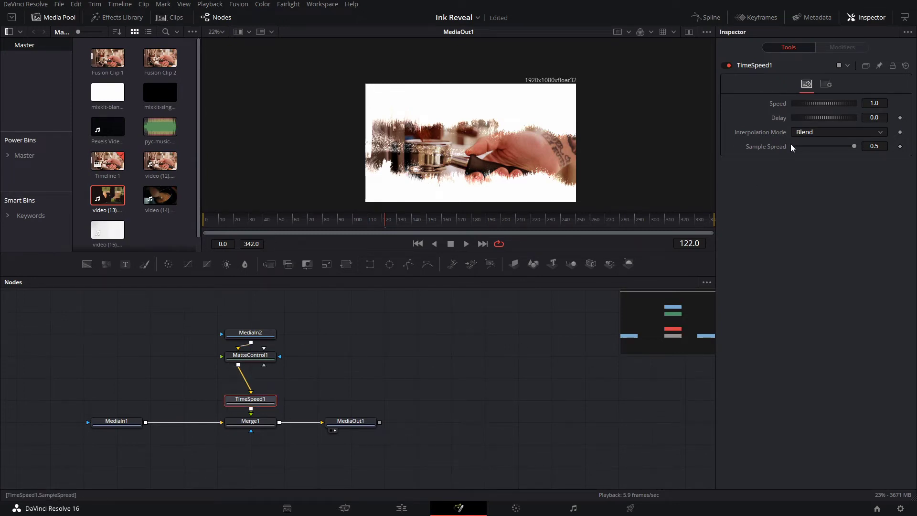
Step: Set TimeSpeed1's Speed to 2.0 and preview the faster ink reveal
left_click(876, 103)
type("2")
key("Return")
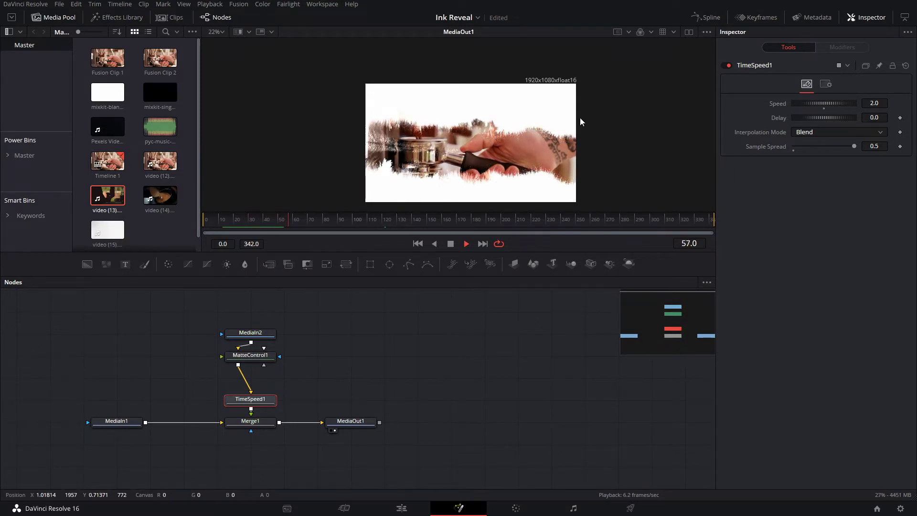
key("space")
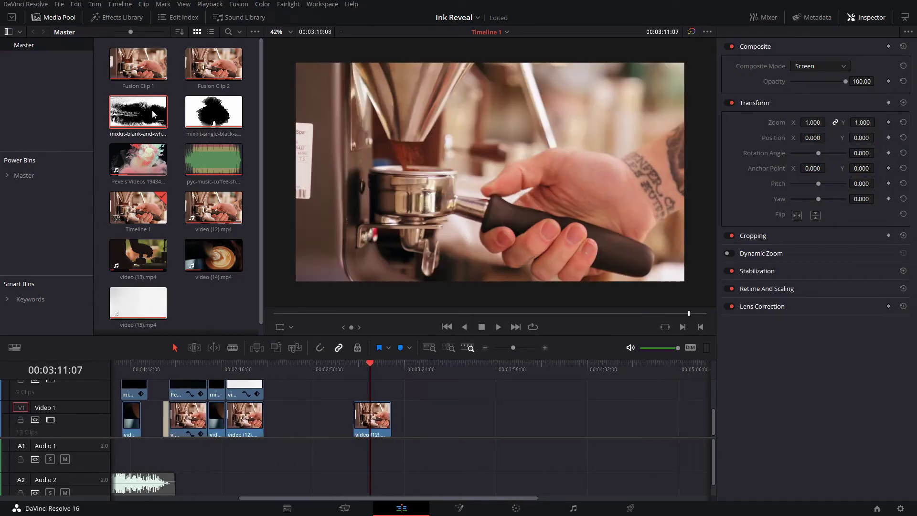
mouse_move(139, 111)
left_mouse_down()
mouse_move(299, 310)
mouse_move(346, 393)
mouse_move(361, 388)
left_mouse_up()
scroll(362, 391, "up", 5)
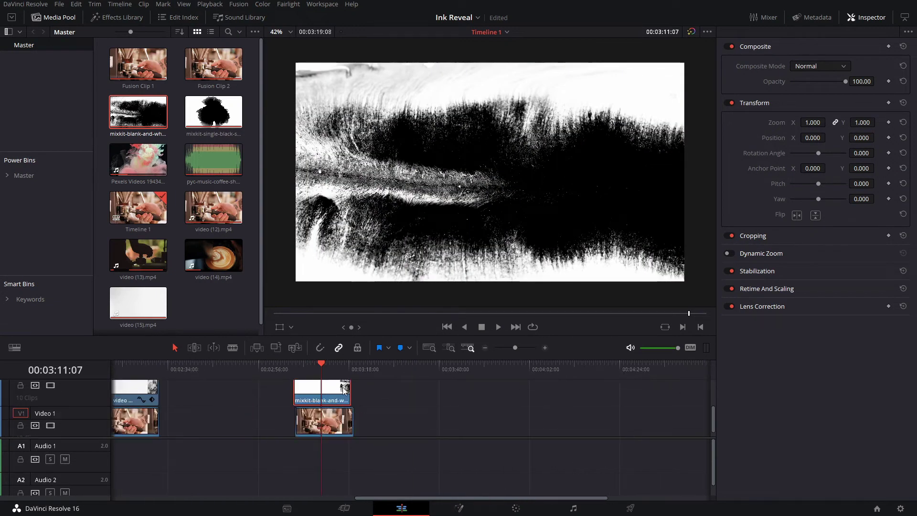
Step: On the ink matte clip, link node 01's key to a new Alpha Output and eyedrop the ink
left_click(521, 509)
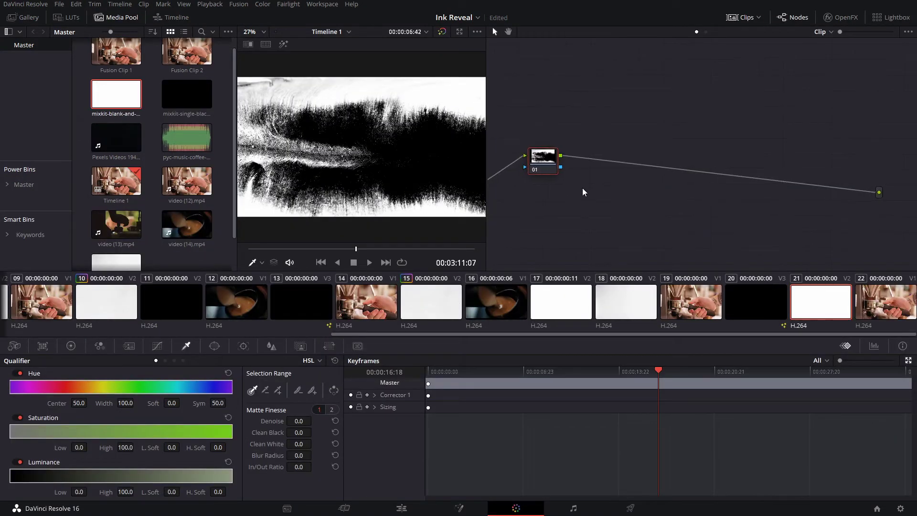
left_click(119, 18)
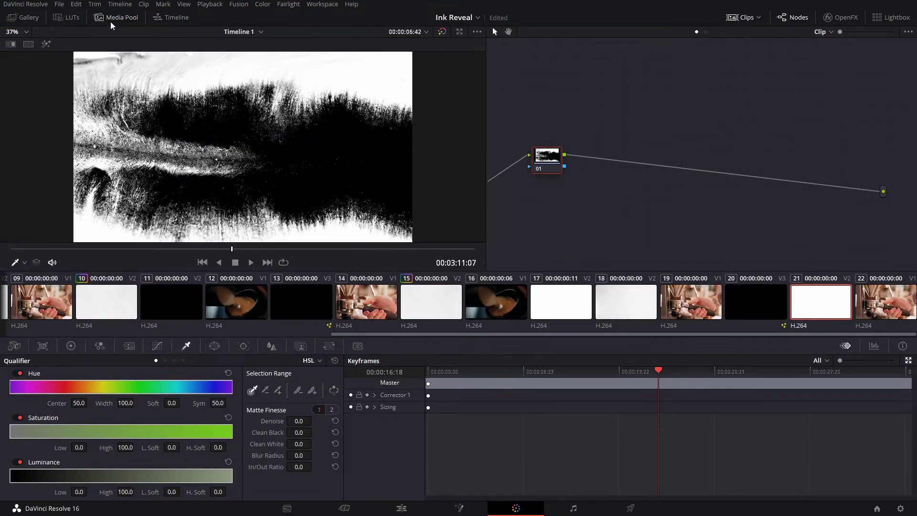
left_click_drag(557, 171, 585, 159)
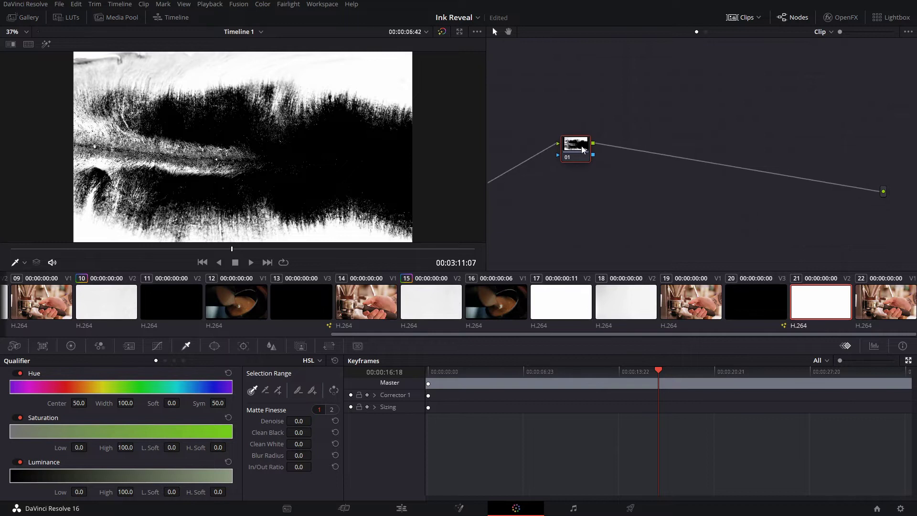
right_click(695, 177)
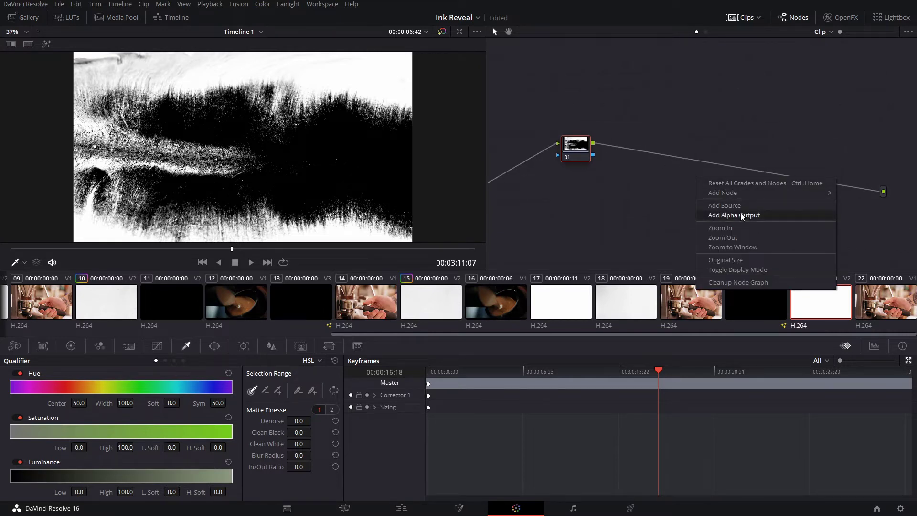
left_click(740, 212)
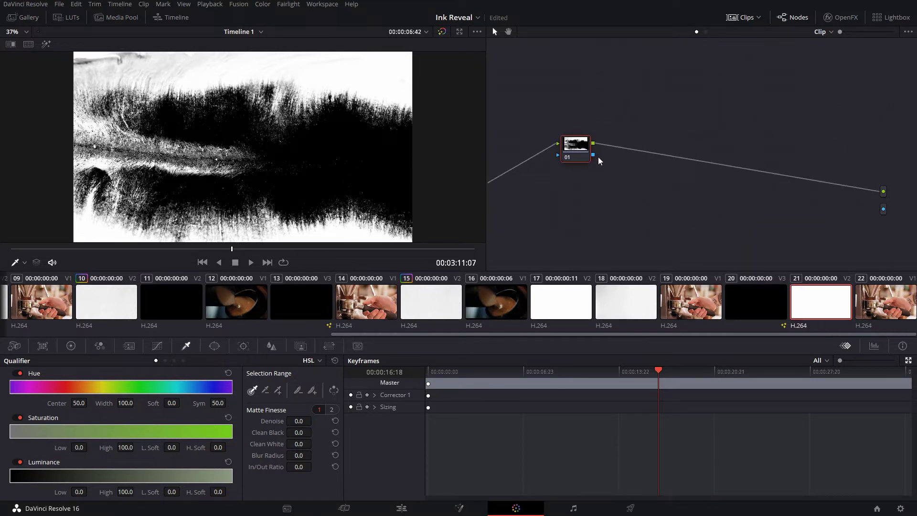
left_click_drag(593, 155, 883, 209)
scroll(316, 196, "down", 1)
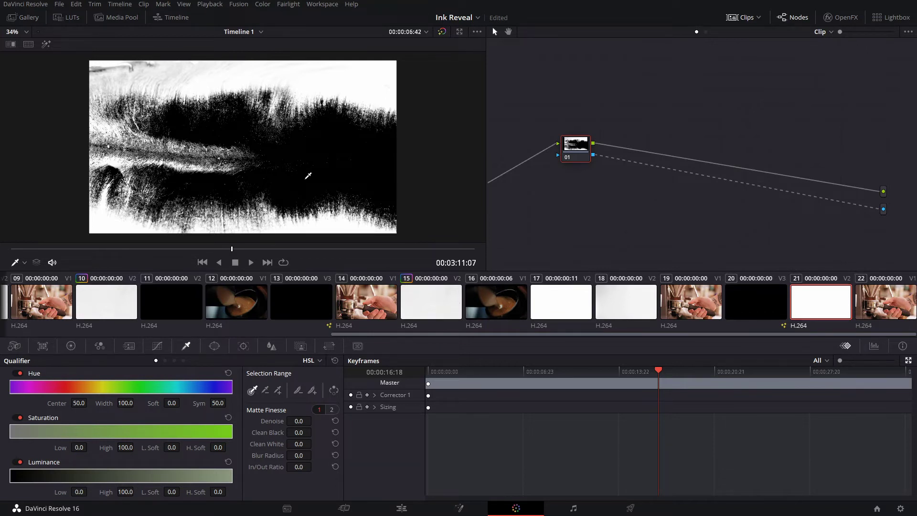
left_click(305, 176)
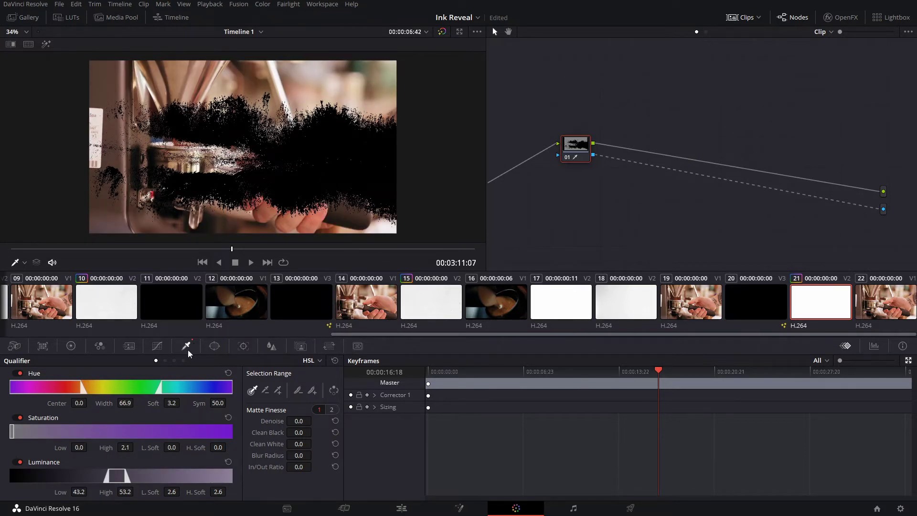
Step: Invert node 01's key output, set Qualifier offset to -0.018 and nudge Key Output gain
left_click(299, 345)
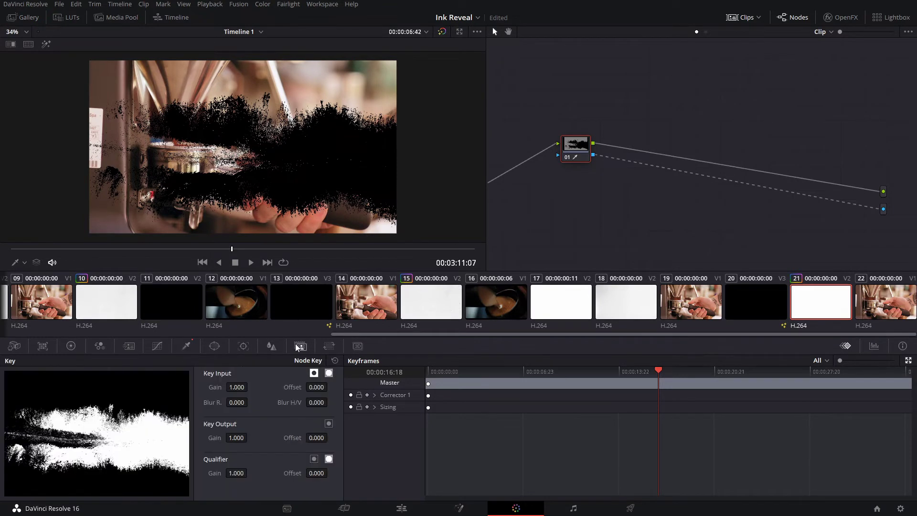
left_click(330, 426)
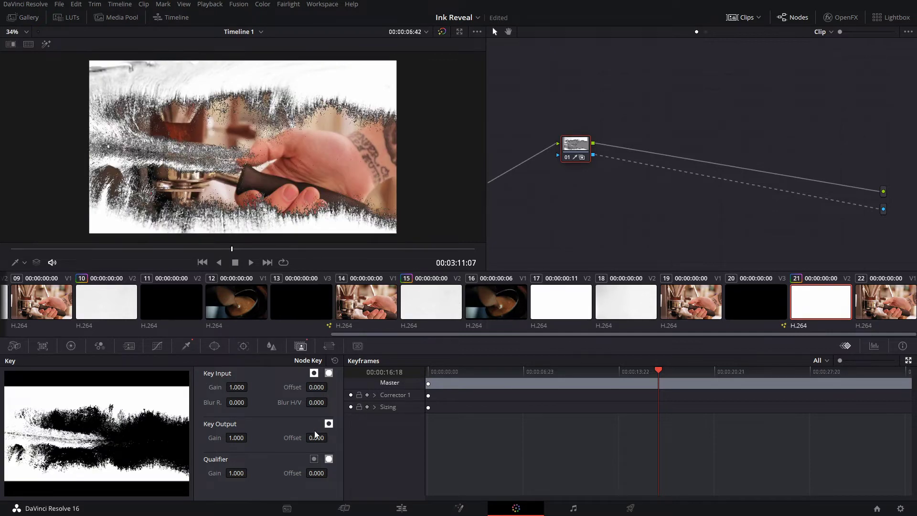
left_click(328, 459)
left_click(312, 458)
left_click_drag(317, 473, 330, 472)
left_click_drag(236, 437, 249, 436)
Step: Reset the key output gain, raise Clean Black and try then zero Denoise in Matte Finesse
double_click(249, 437)
left_click(185, 346)
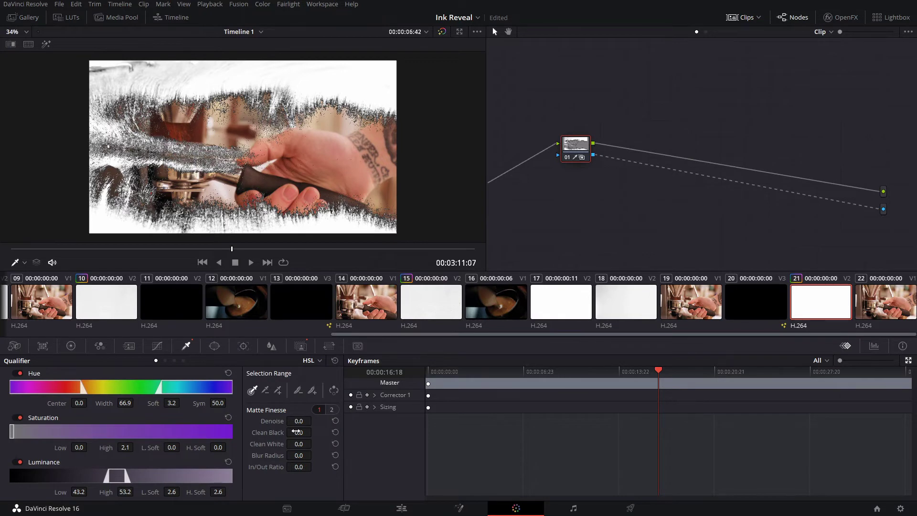
left_click_drag(267, 432, 233, 460)
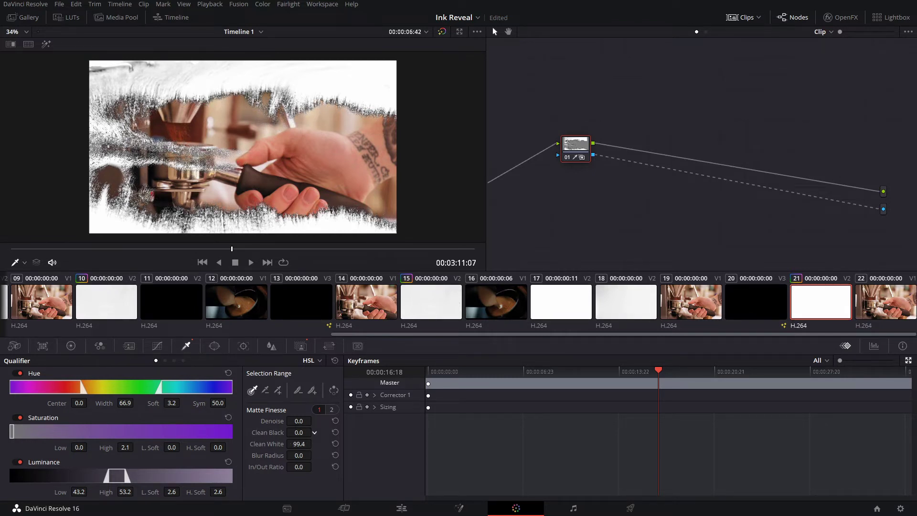
left_click_drag(299, 421, 314, 420)
left_click_drag(314, 455, 314, 455)
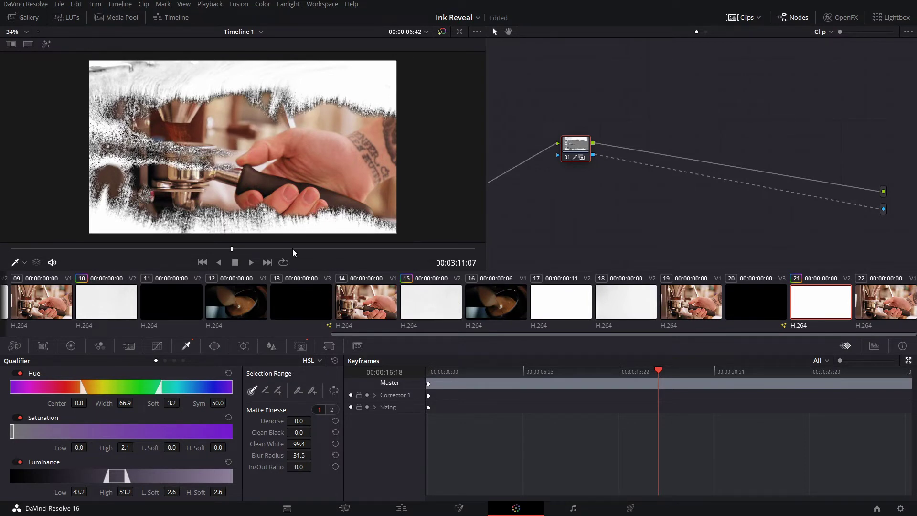
Step: Review the key and Blur Radius 31.5 settings, then return to the Edit page
left_click(300, 347)
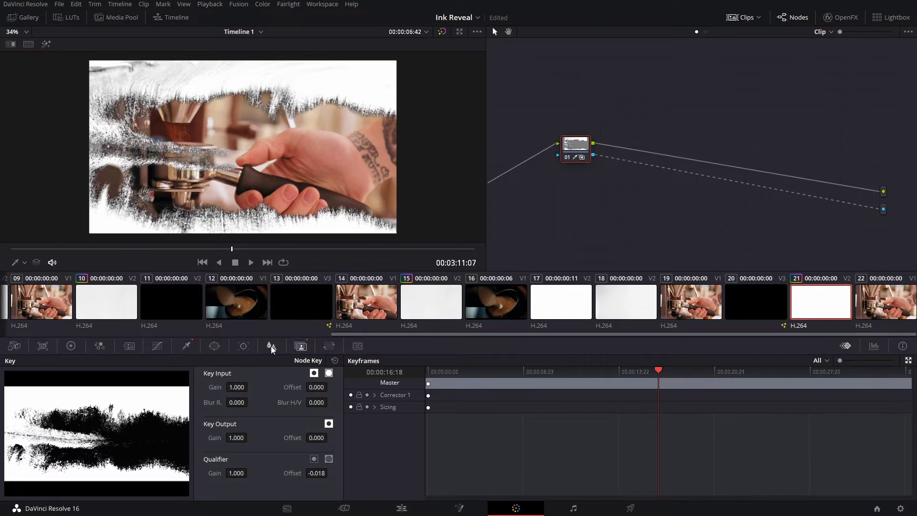
left_click(271, 346)
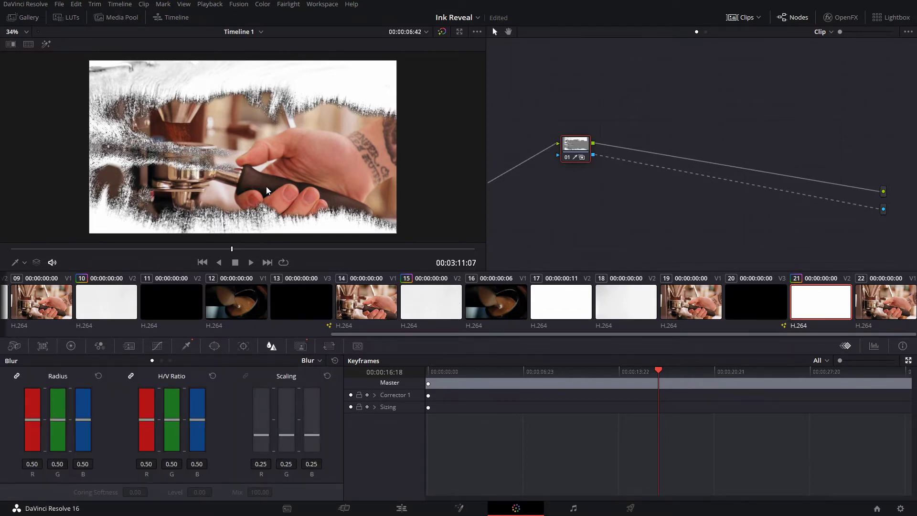
left_click(401, 508)
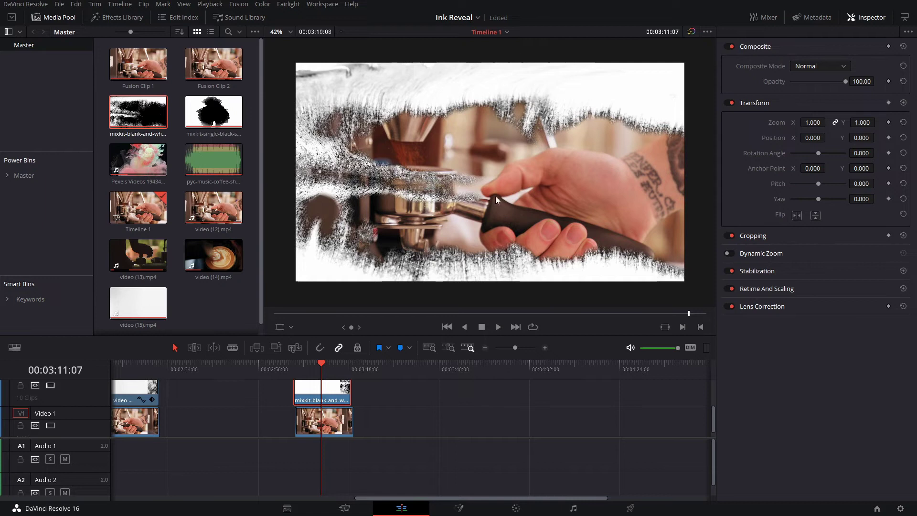
Step: Set the ink matte clip's Composite Mode to Screen in the Inspector
scroll(496, 199, "down", 1)
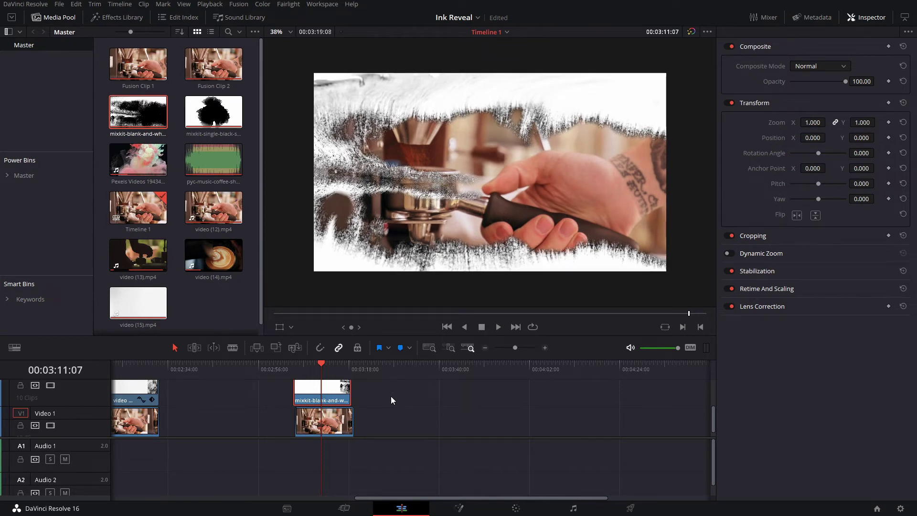
scroll(399, 397, "left", 5)
scroll(416, 382, "right", 3)
scroll(416, 382, "up", 1)
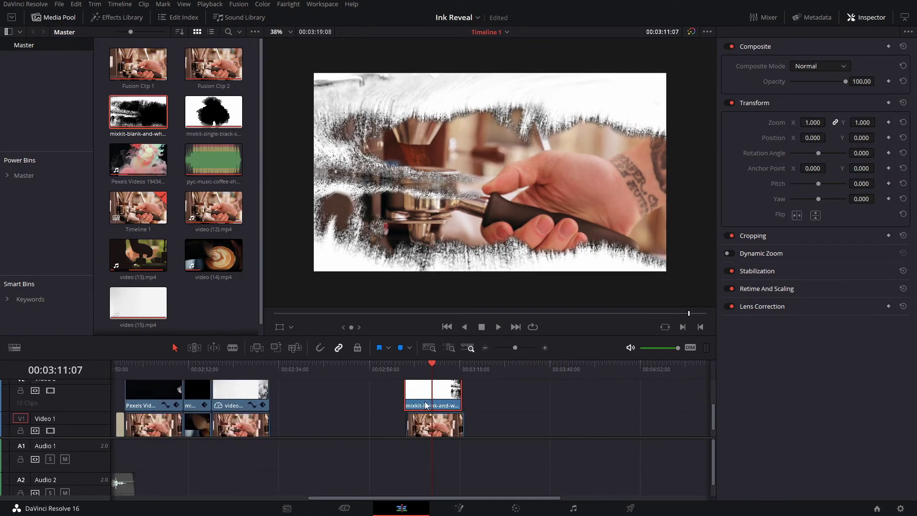
left_click(824, 65)
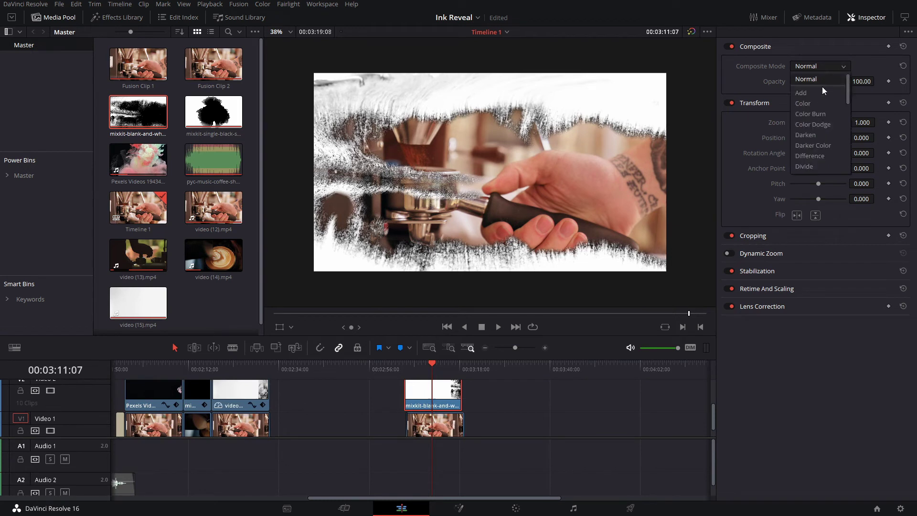
scroll(821, 110, "down", 2)
scroll(822, 136, "down", 4)
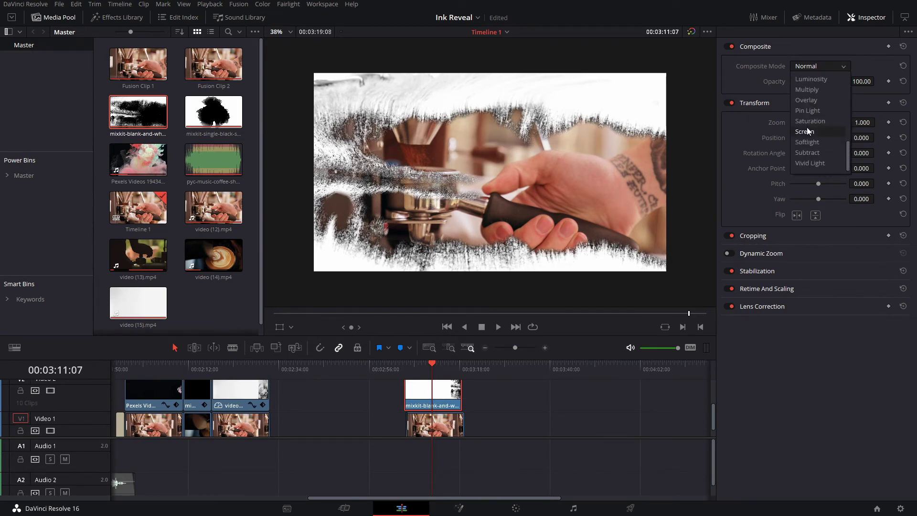
left_click(807, 132)
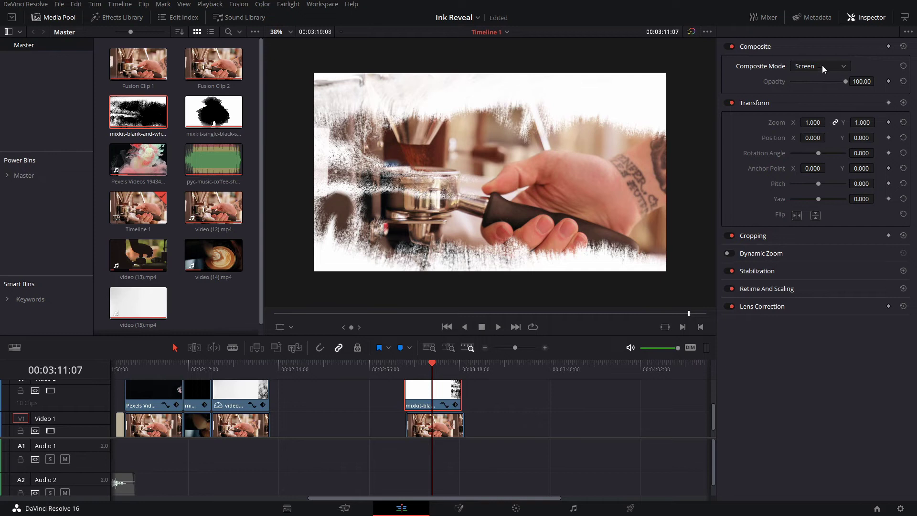
Step: Play the ink reveal from just before the matte clip, then stop playback
left_click(407, 368)
key("space")
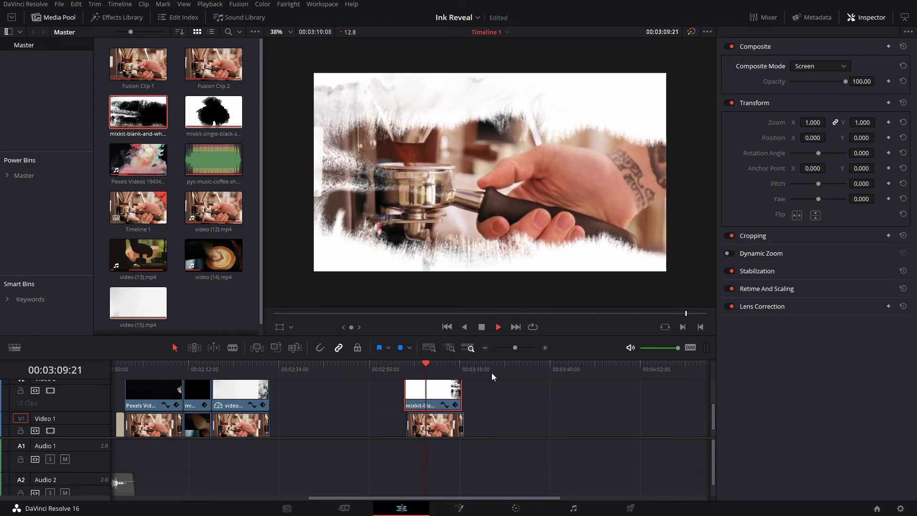
key("space")
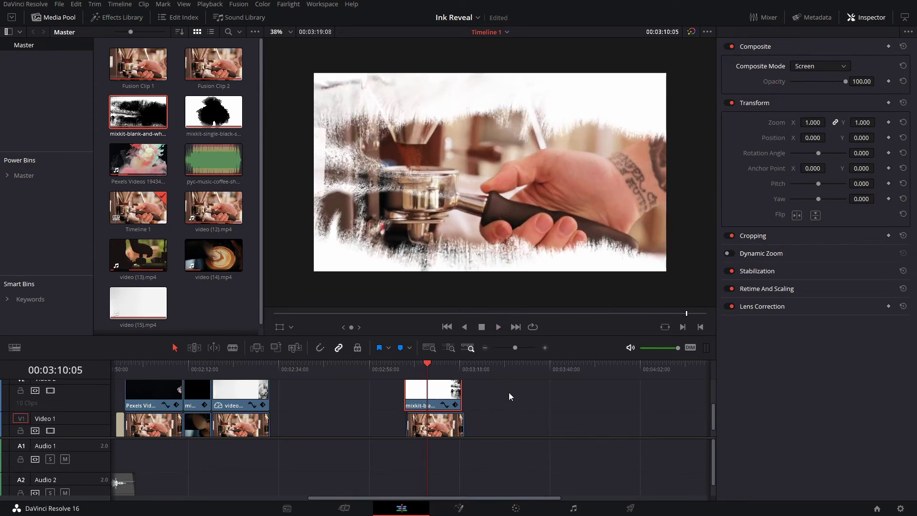
scroll(492, 402, "left", 5)
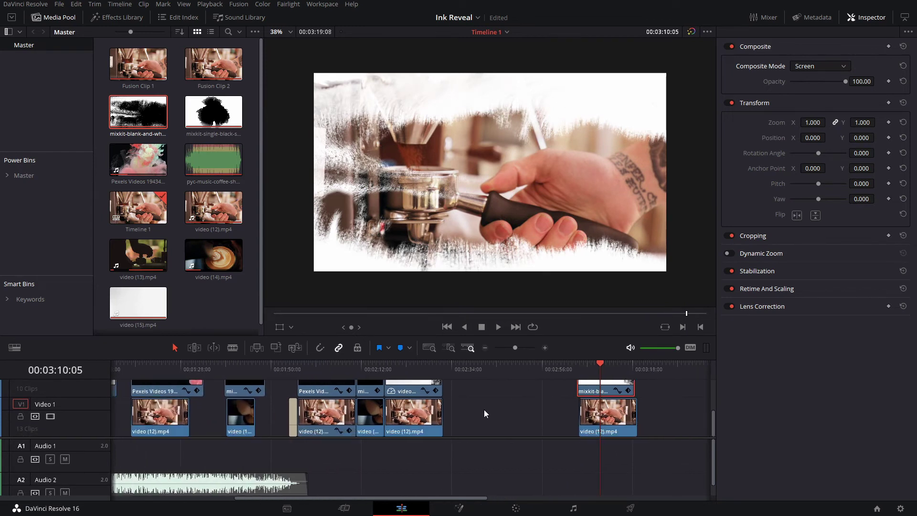
Step: Add another video (12).mp4 copy on Video 1 near 00:03:40 and park the playhead there
scroll(468, 418, "left", 2)
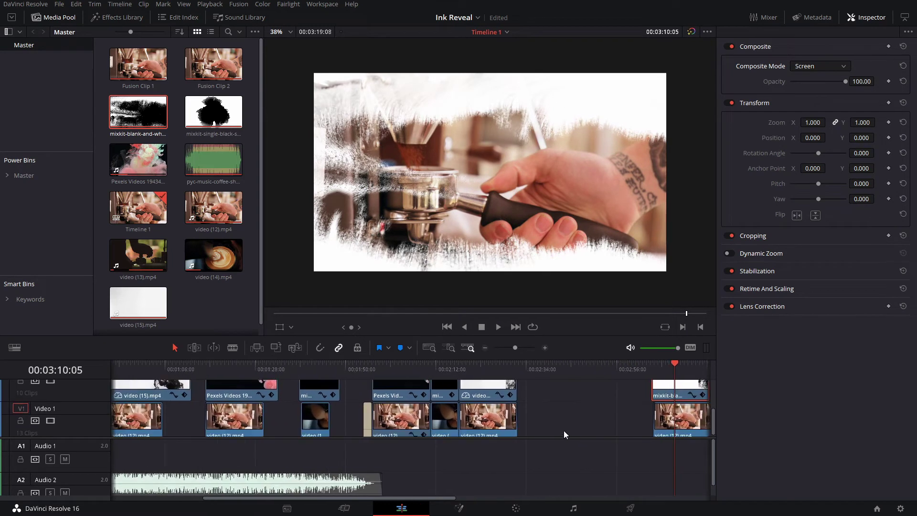
scroll(555, 419, "left", 2)
left_click(298, 416)
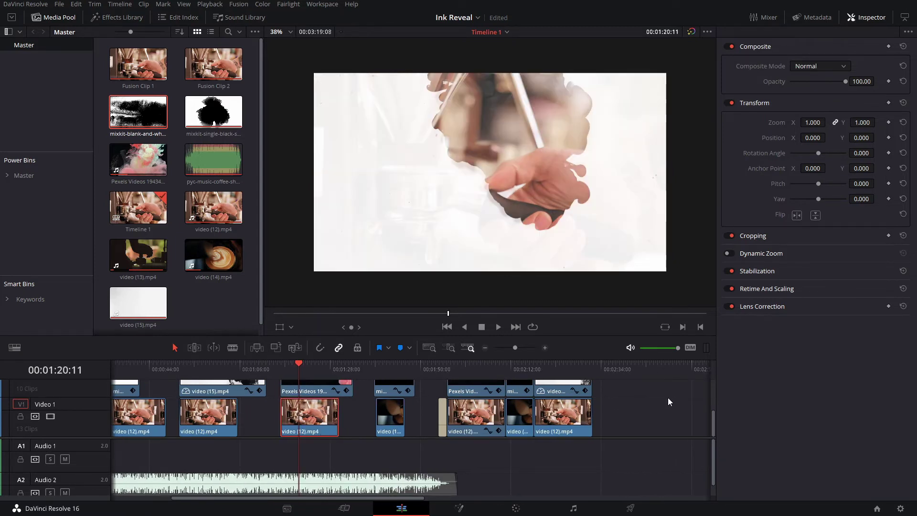
scroll(469, 418, "right", 4)
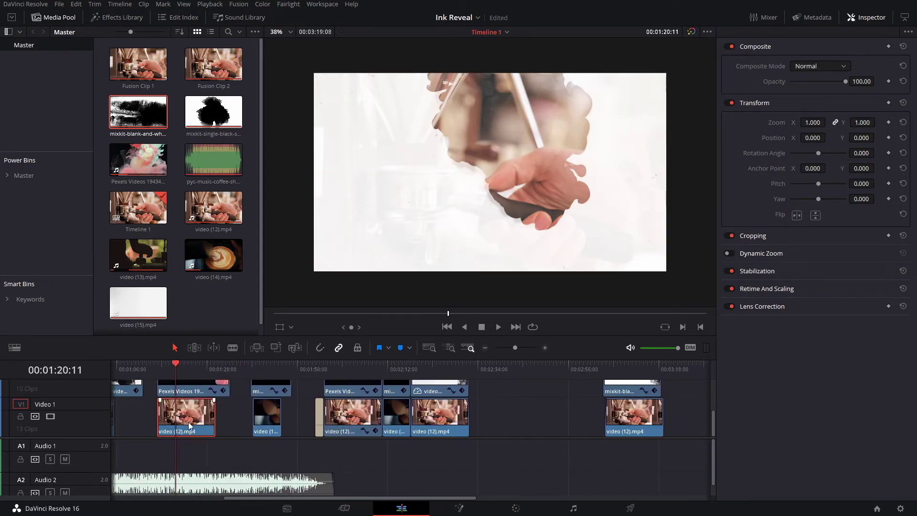
scroll(355, 410, "right", 9)
left_click_drag(353, 420, 482, 419)
left_click(453, 380)
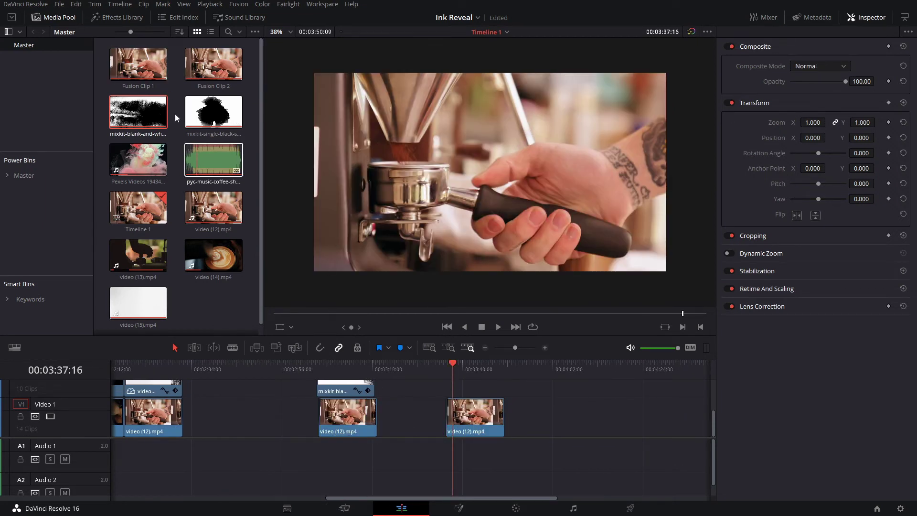
Step: Place the pink Pexels ink clip on the track above the new coffee clip
left_click(152, 145)
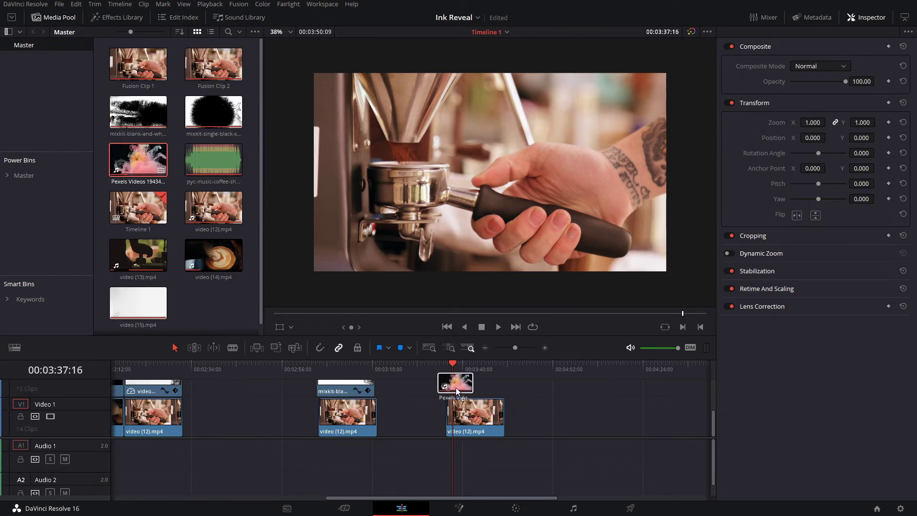
key("F12")
left_click_drag(462, 374, 450, 375)
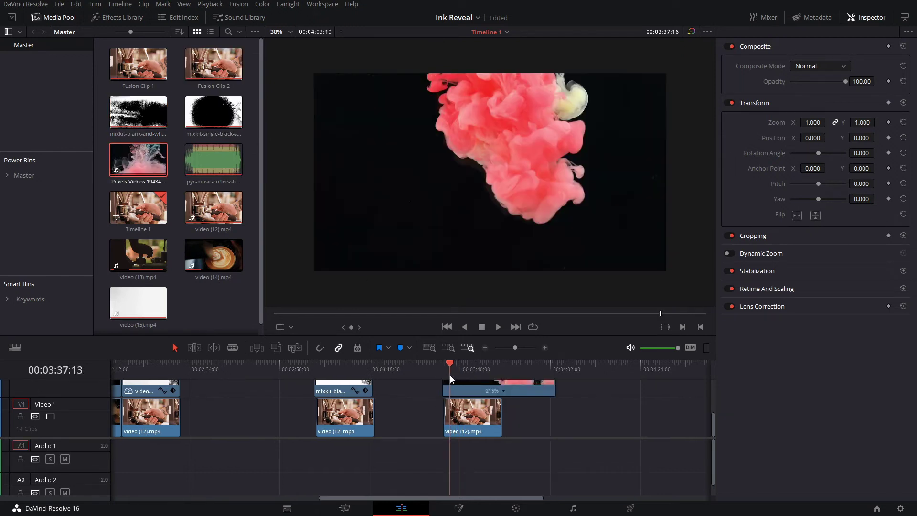
left_click(479, 387)
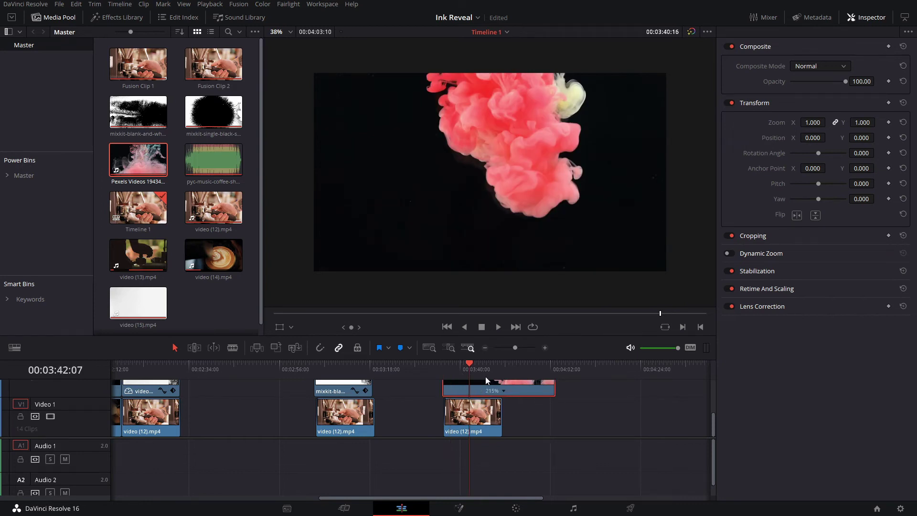
Step: Set the pink ink clip's Composite Mode to Screen and check the blend at 00:03:39:07
left_click(818, 67)
scroll(814, 127, "down", 1)
scroll(818, 143, "down", 1)
left_click(813, 142)
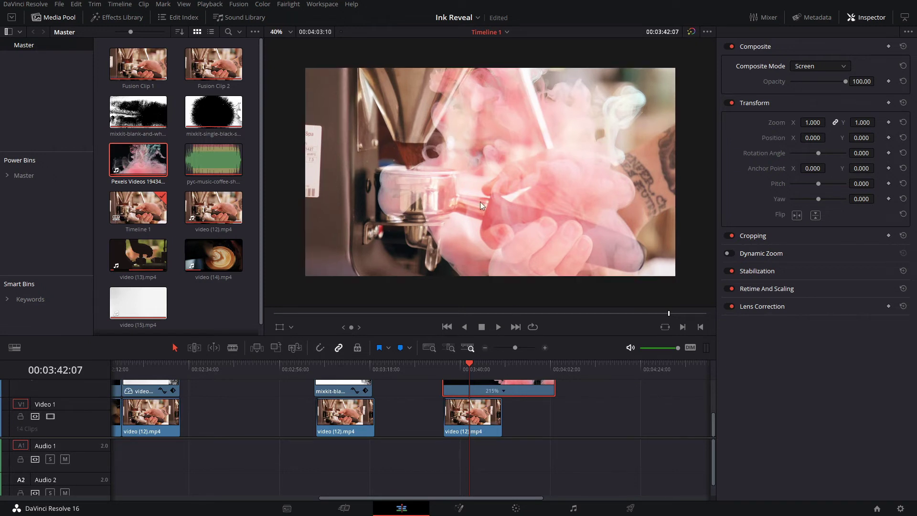
scroll(480, 265, "down", 1)
left_click(457, 368)
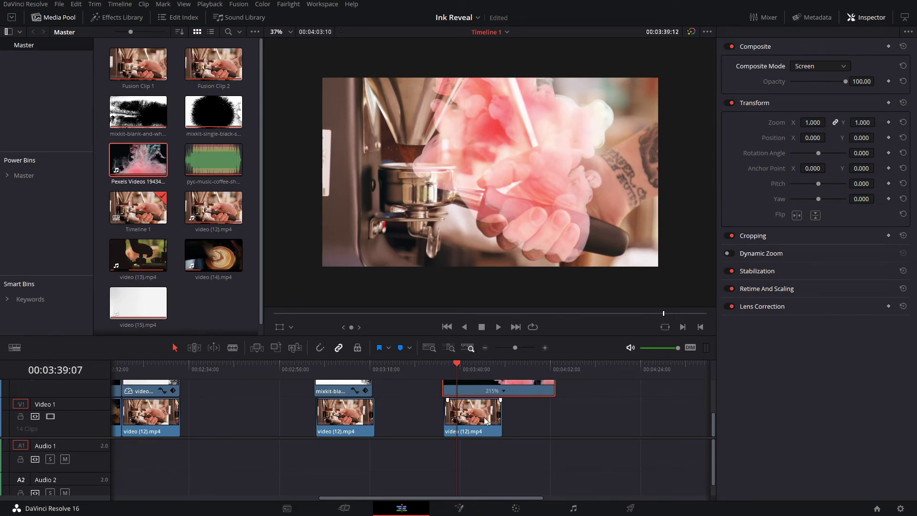
Step: On the Color page, add serial node 02 after node 01 in the ink clip's grade
left_click(518, 511)
right_click(630, 203)
mouse_move(654, 221)
right_click(546, 163)
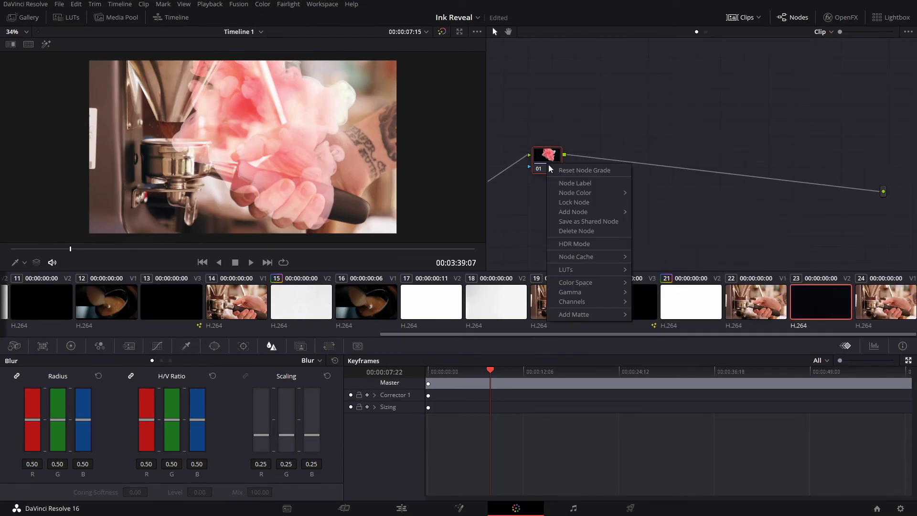
mouse_move(583, 188)
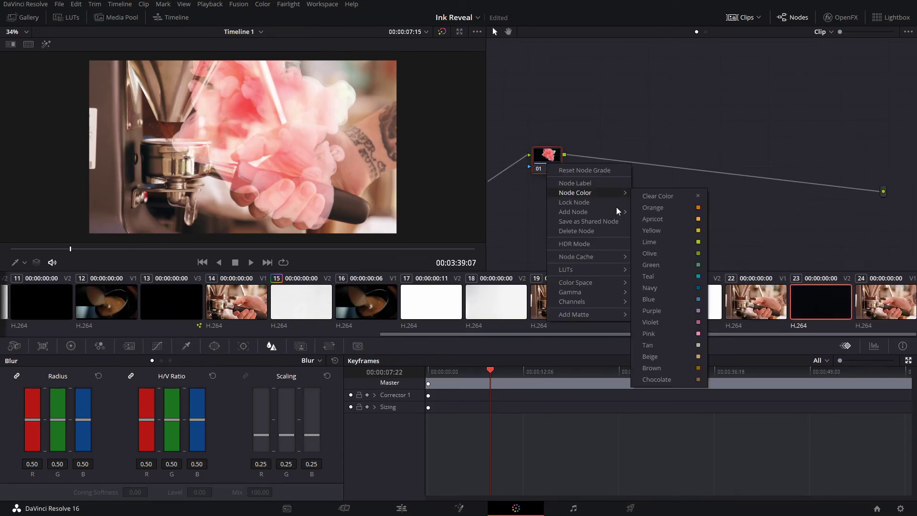
mouse_move(583, 213)
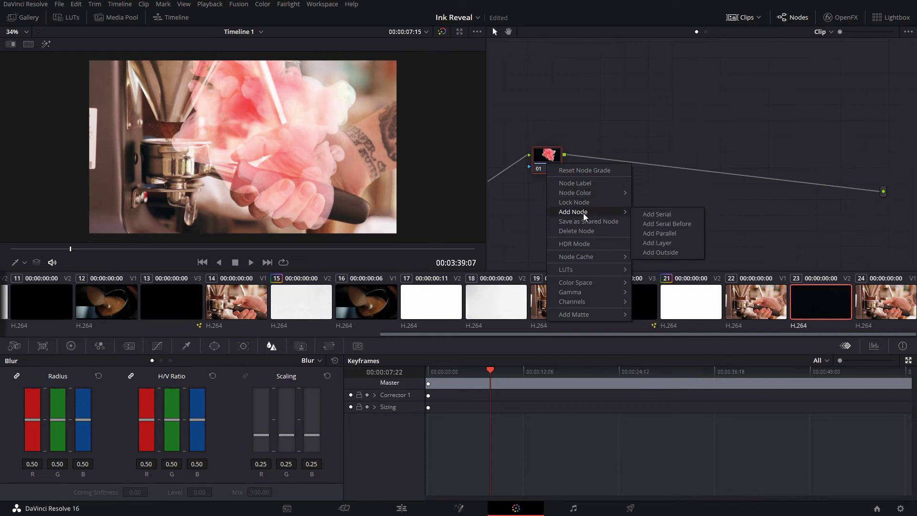
left_click(658, 215)
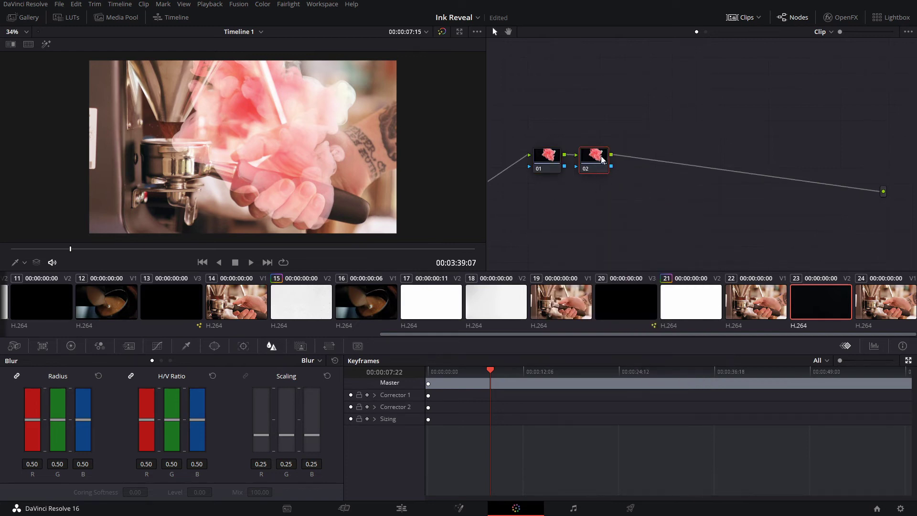
Step: Add an alpha output to the node graph and wire node 02's key into it
right_click(665, 196)
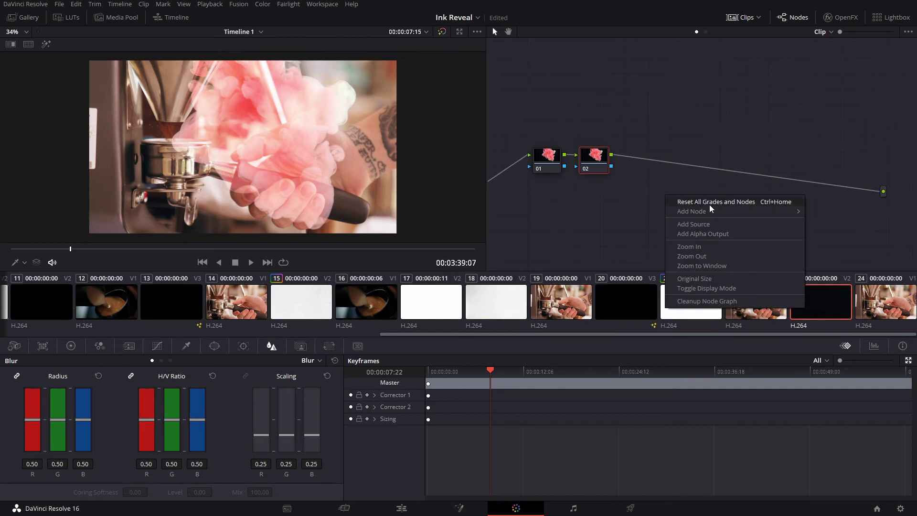
left_click(708, 235)
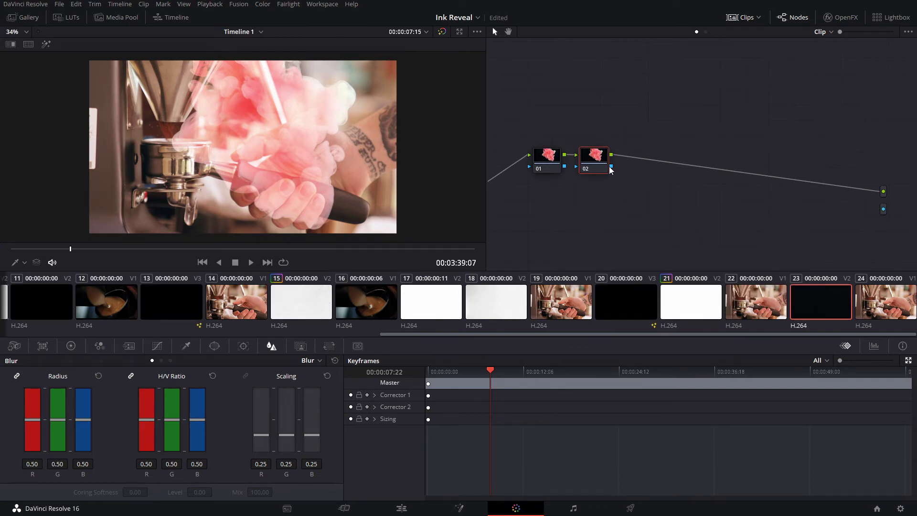
left_click_drag(611, 167, 883, 209)
Step: Enable Monochrome in node 02's RGB Mixer so the ink becomes greyscale (0.21, 0.71, 0.07)
left_click(130, 346)
left_click(156, 348)
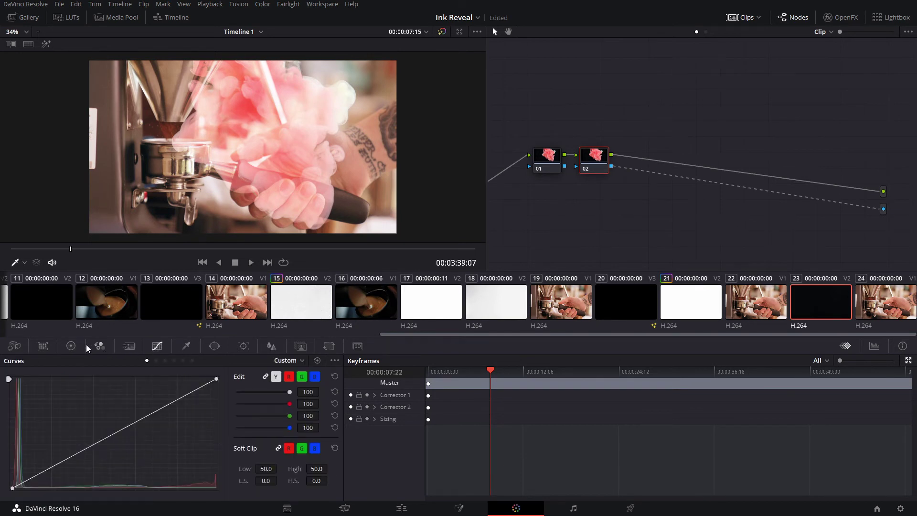
left_click(98, 346)
left_click(207, 492)
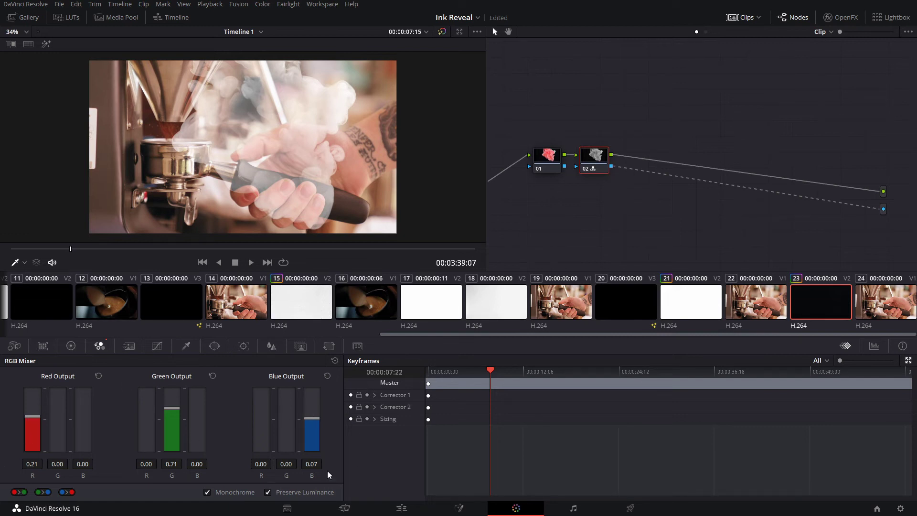
left_click(157, 346)
scroll(244, 155, "down", 1)
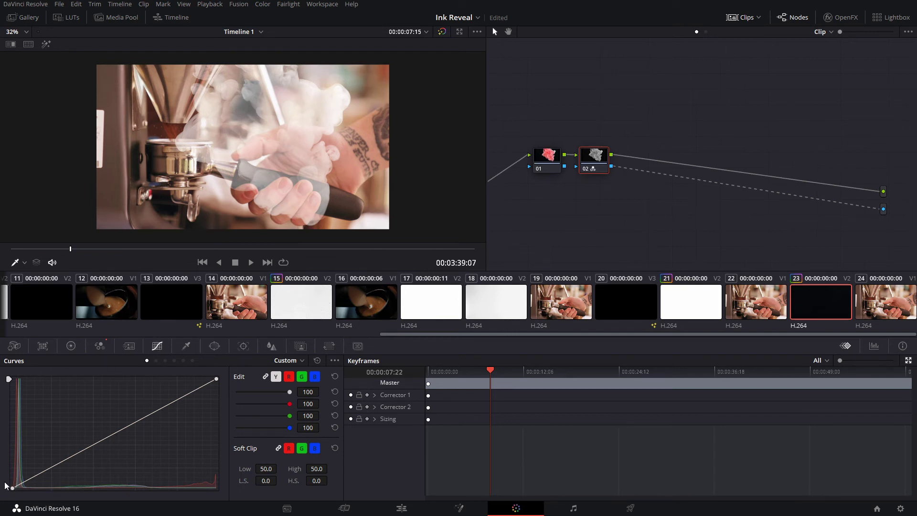
Step: Raise the curve's black point to the top, pull the middle into a deep U, then adjust the low point and ends
left_click_drag(13, 489, 13, 379)
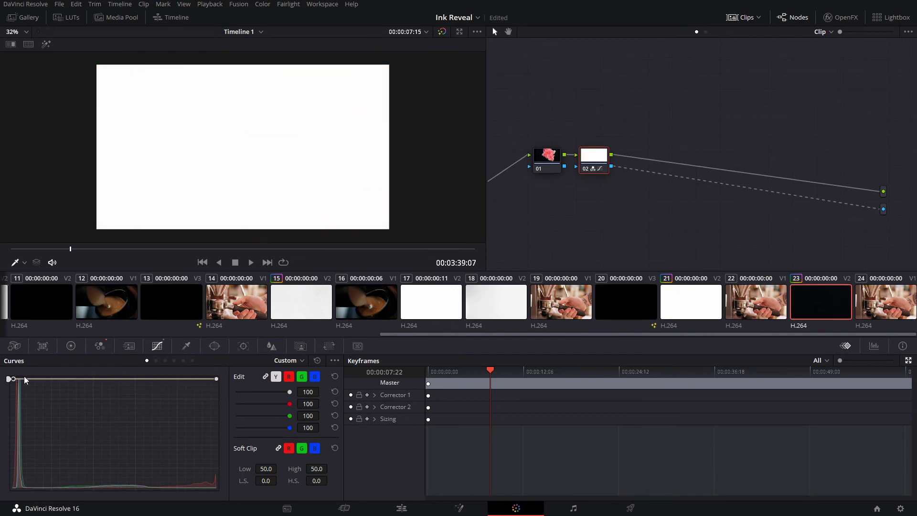
left_click_drag(113, 384, 118, 505)
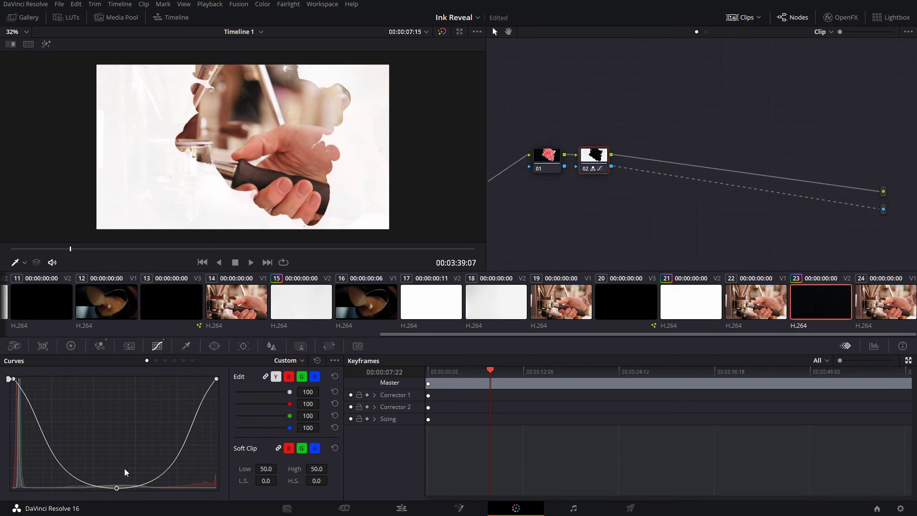
left_click_drag(117, 493, 114, 470)
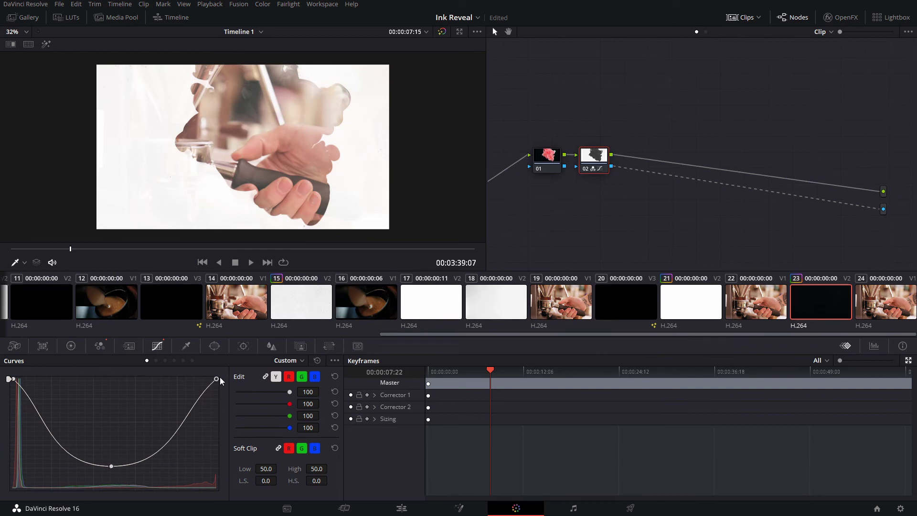
left_click_drag(222, 416, 148, 399)
mouse_move(14, 384)
left_mouse_down()
mouse_move(19, 413)
mouse_move(12, 378)
mouse_move(10, 394)
left_mouse_up()
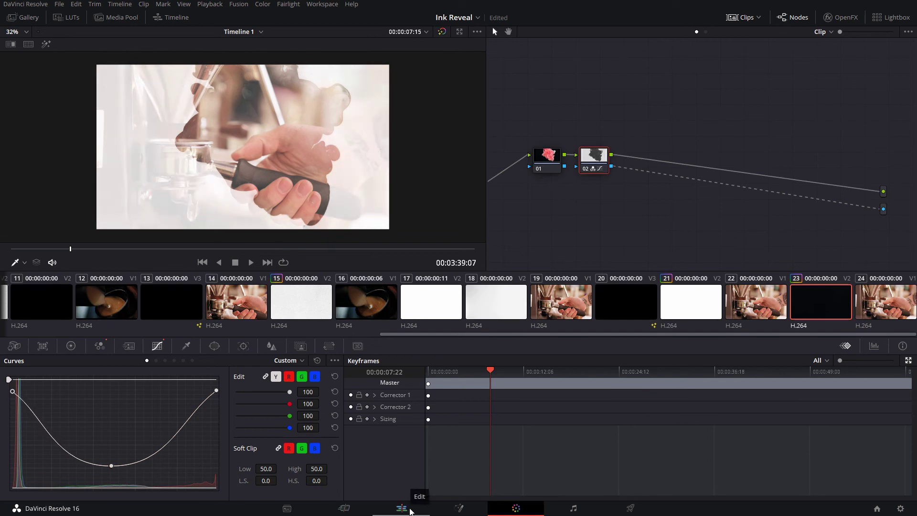
Step: On the Edit page, scrub back before the reveal and play through the ink-matte coffee clip
left_click(413, 509)
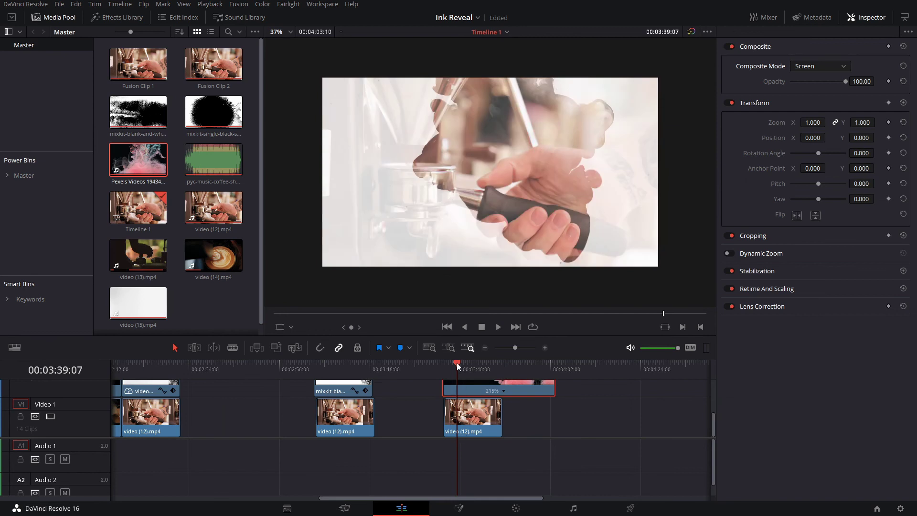
left_click_drag(457, 365, 445, 369)
key("space")
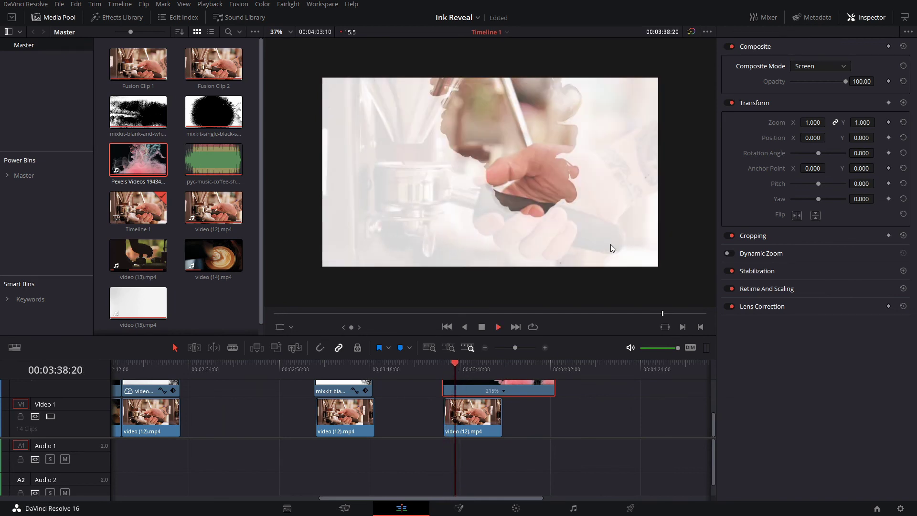
key("space")
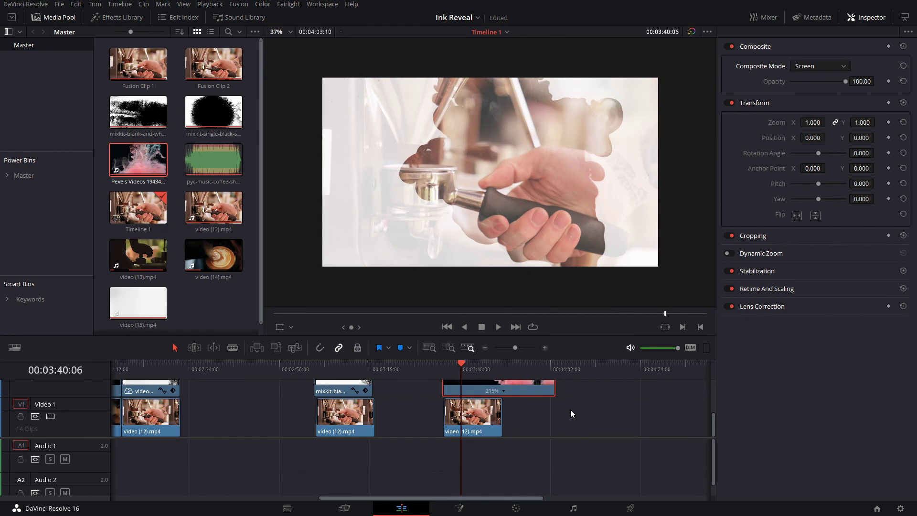
scroll(570, 409, "down", 5)
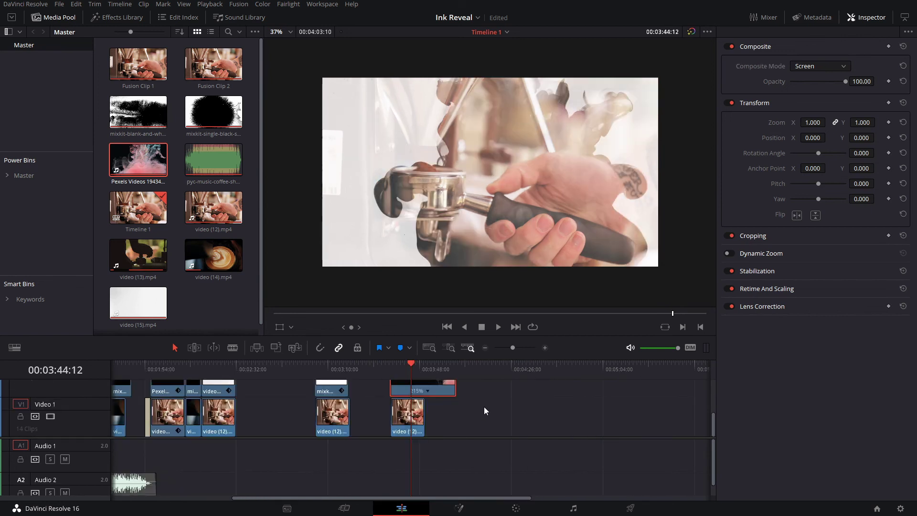